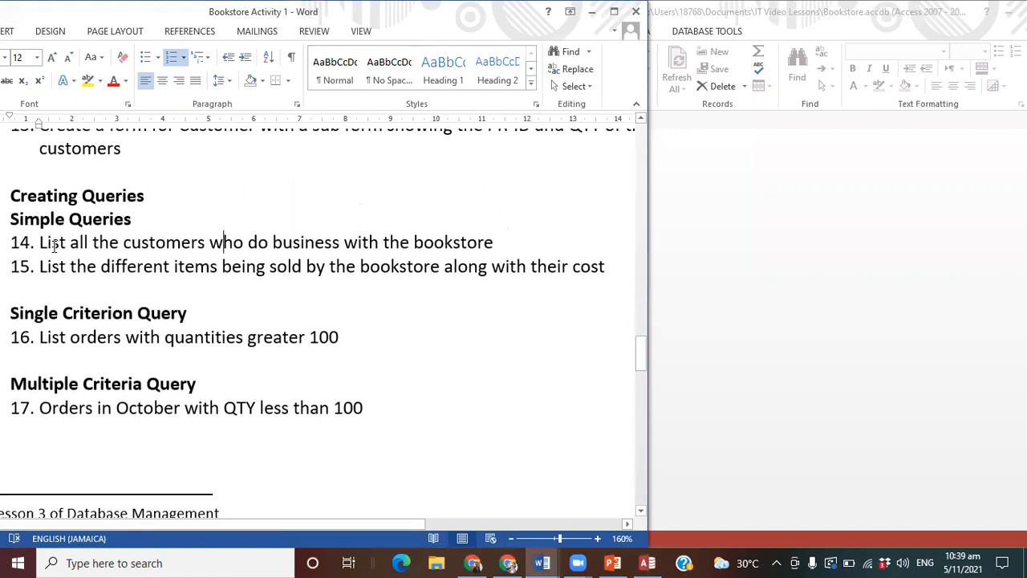
# Switch from the Word task list to Access and create a query in Design view based on the Customer table.
pyautogui.scroll(-1, 50, 250)
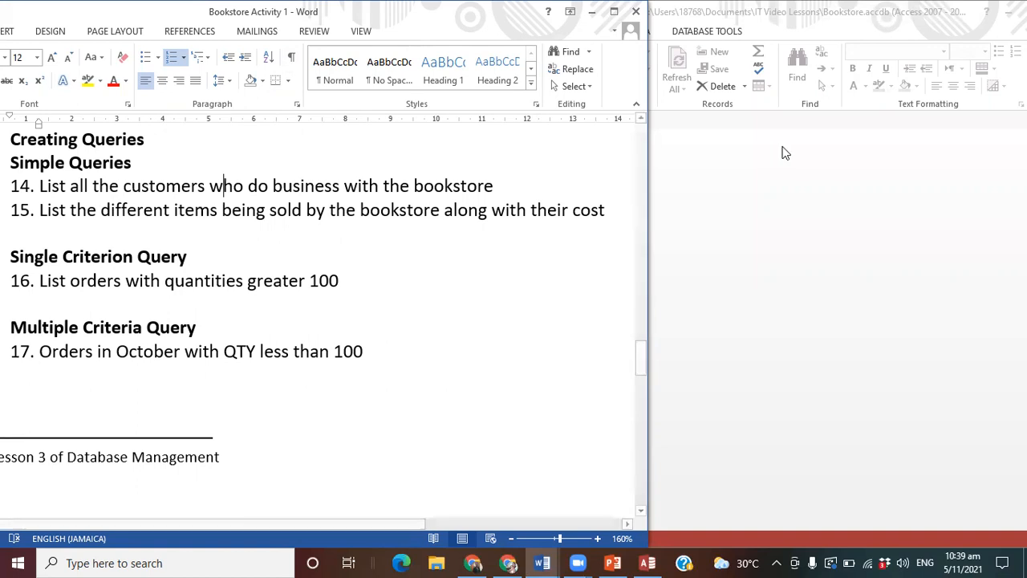
pyautogui.click(766, 220)
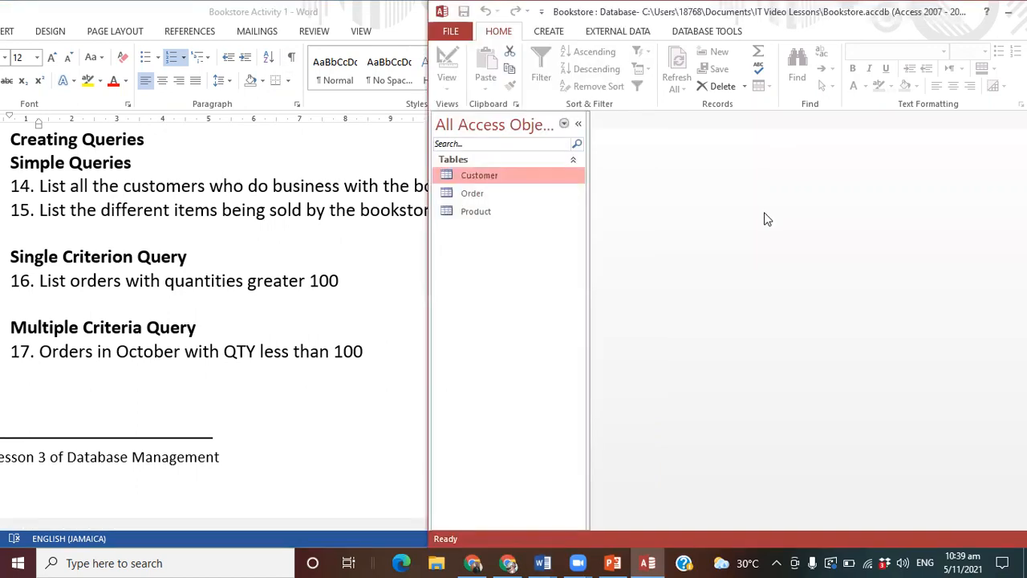
pyautogui.click(560, 34)
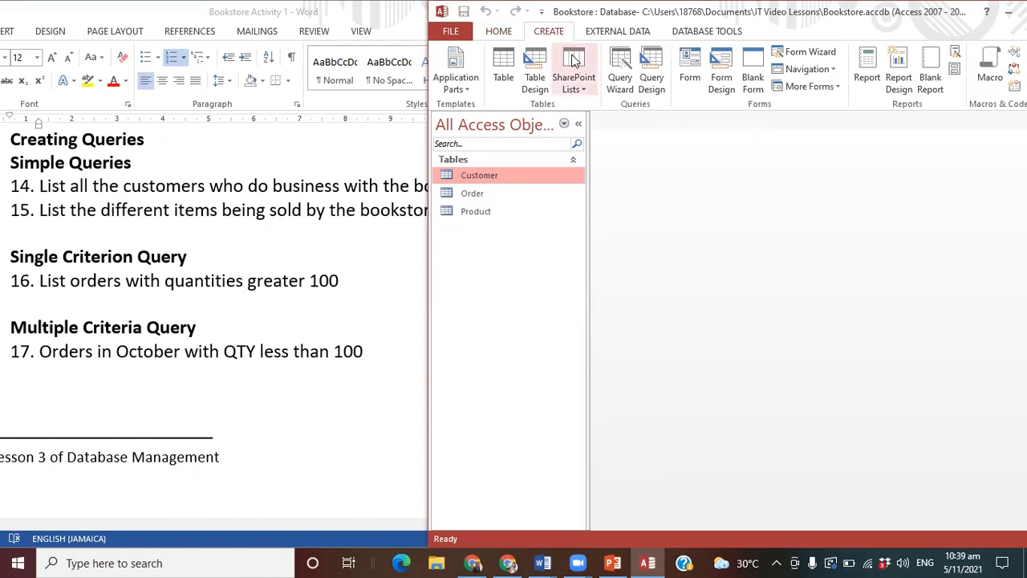
pyautogui.click(662, 92)
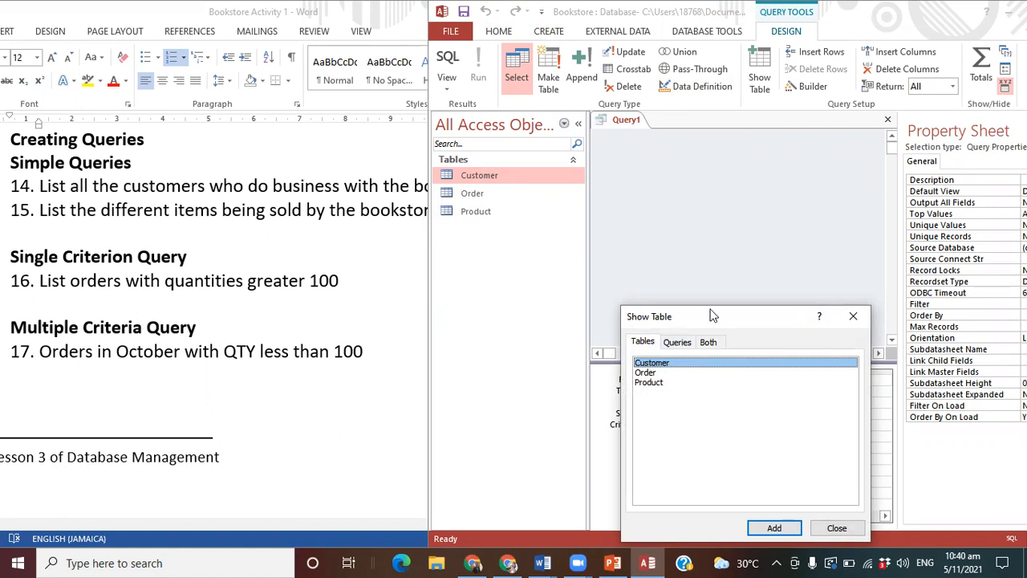
pyautogui.moveTo(710, 315); pyautogui.dragTo(698, 205)
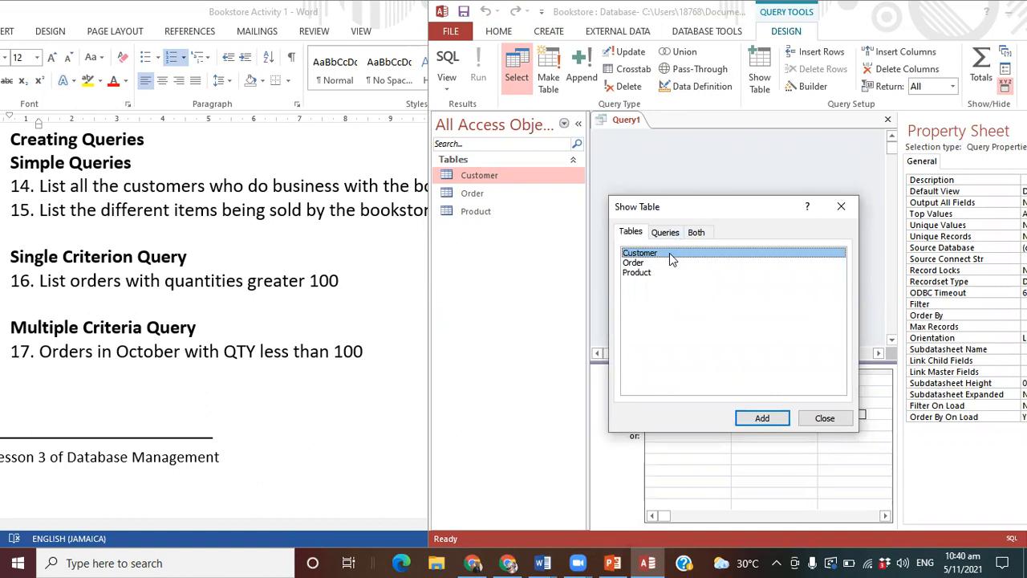
pyautogui.click(773, 418)
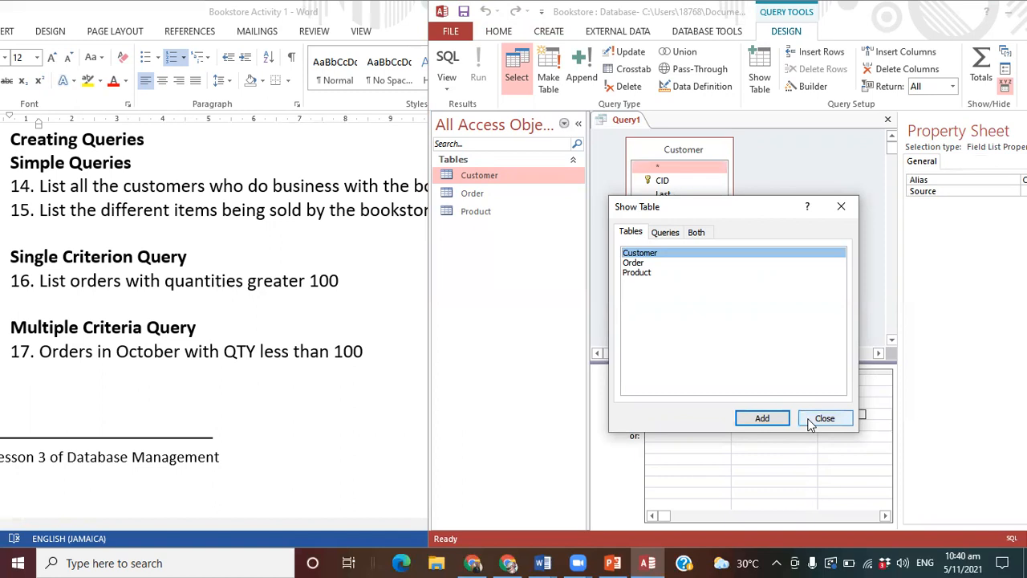
pyautogui.click(811, 423)
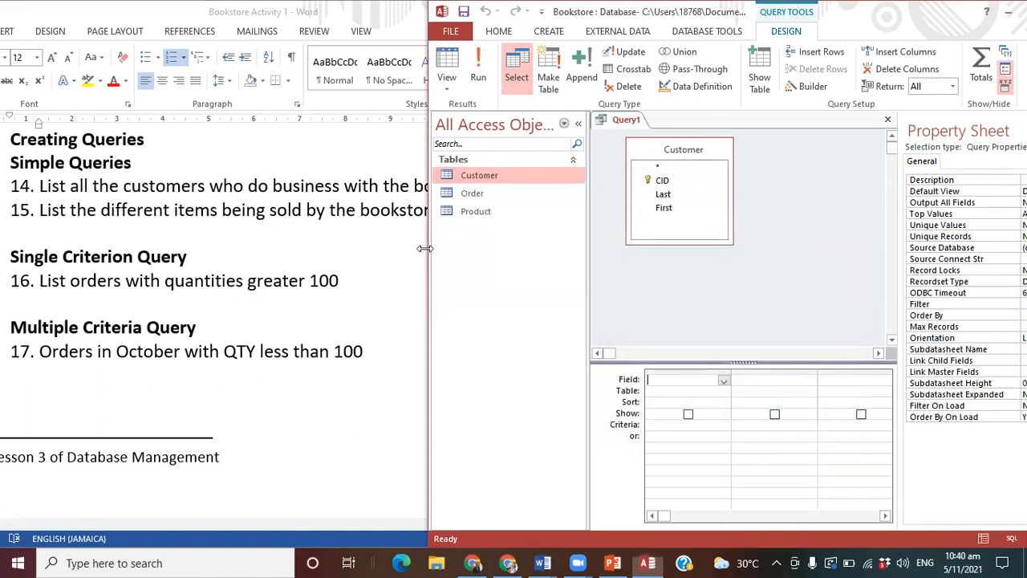
# Widen the Access window to expose more of the query design grid, and reread task 14 in the Word document.
pyautogui.moveTo(424, 248); pyautogui.dragTo(272, 243)
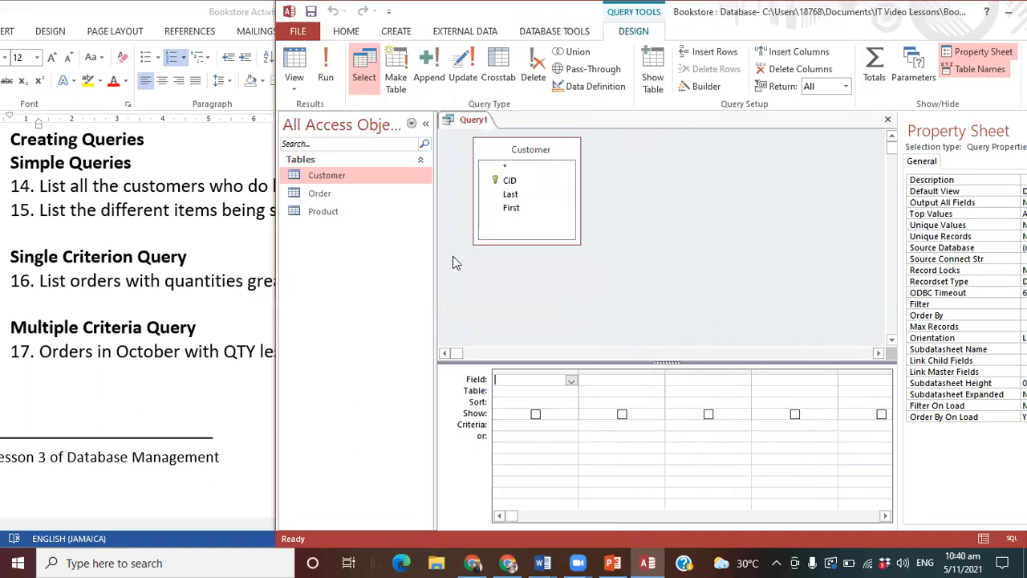
pyautogui.click(171, 190)
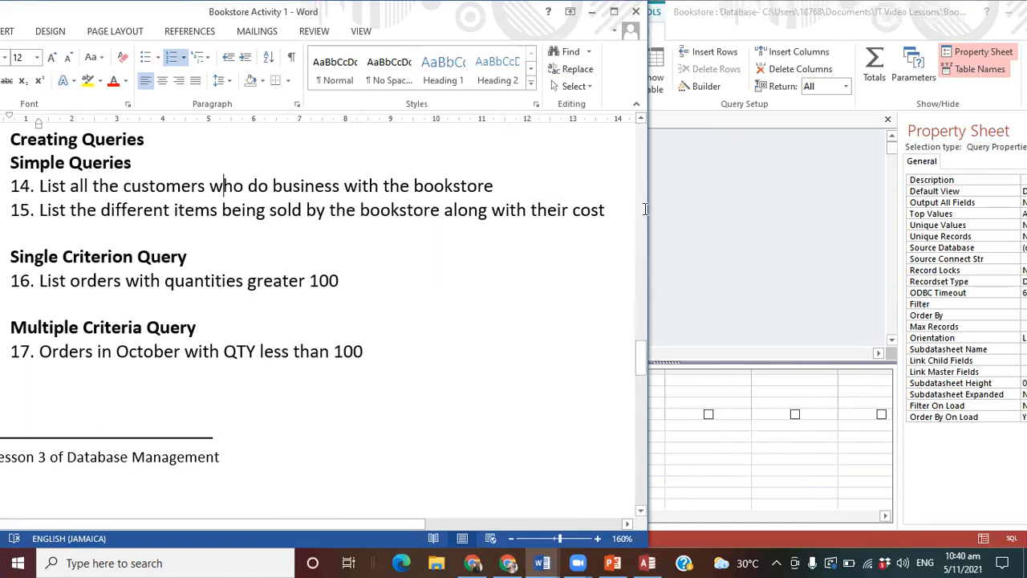
pyautogui.click(742, 207)
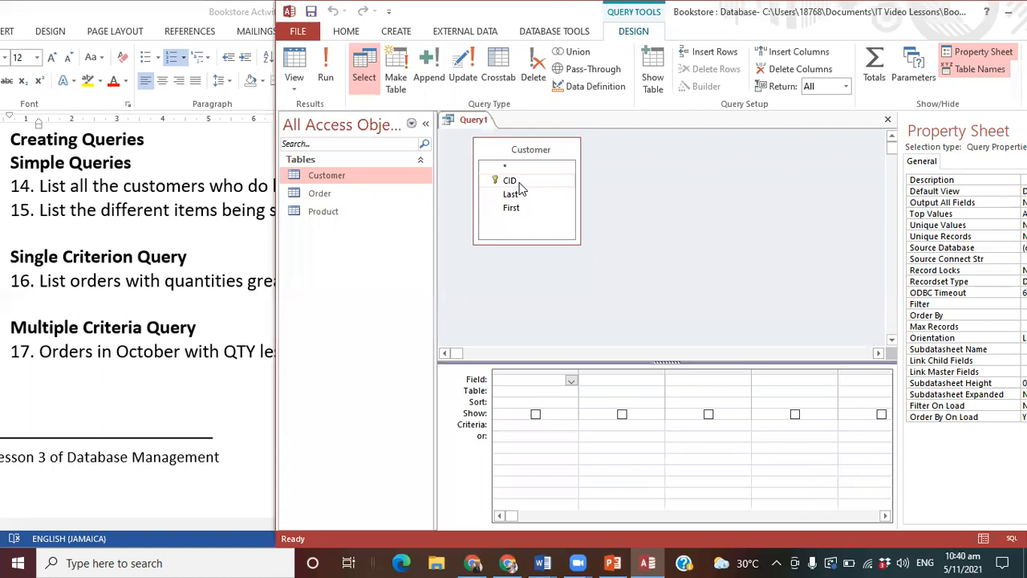
# Add the CID, Last and First fields of the Customer table to the query design grid.
pyautogui.doubleClick(518, 183)
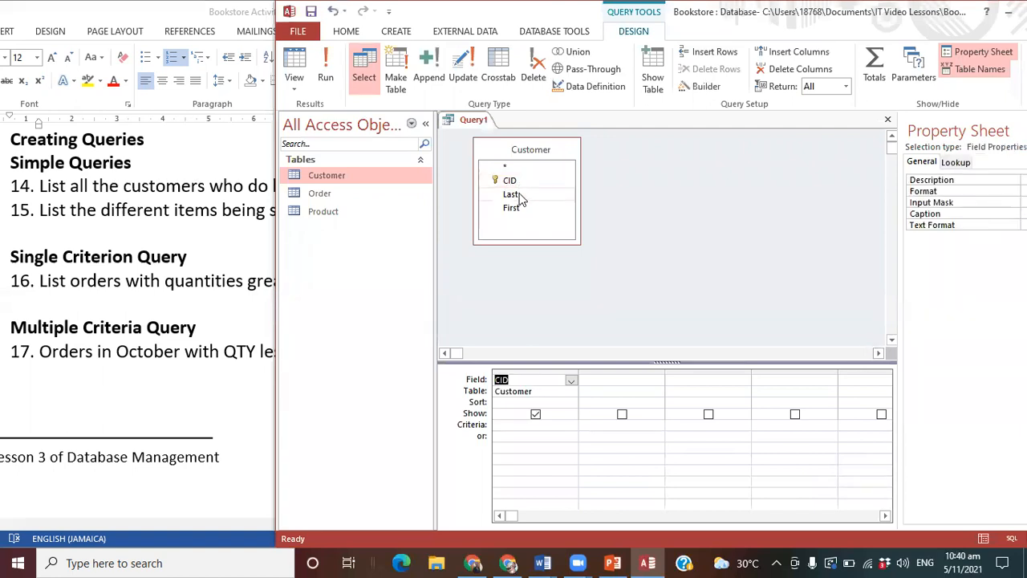
pyautogui.doubleClick(520, 198)
pyautogui.moveTo(520, 199); pyautogui.dragTo(612, 375)
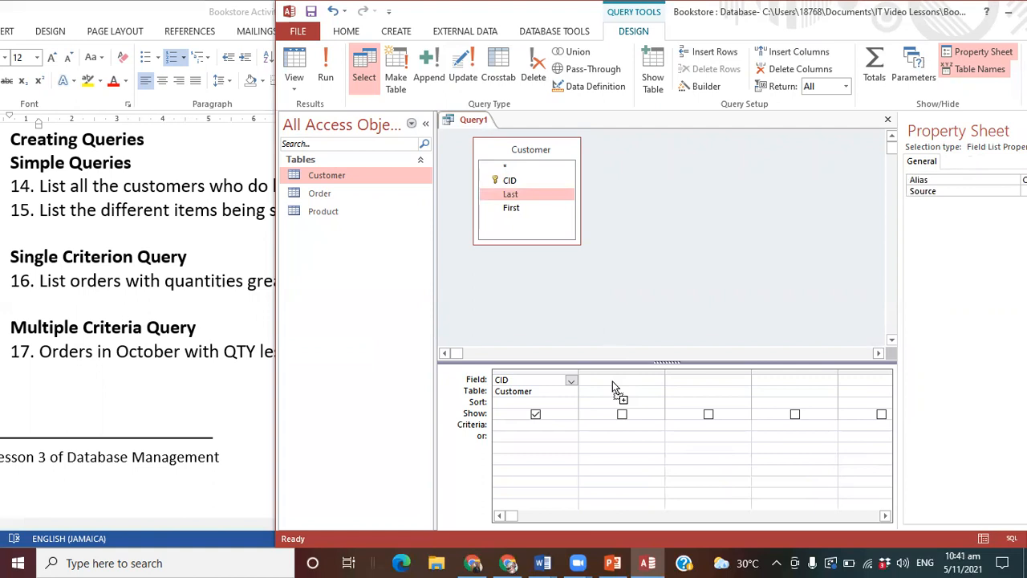
pyautogui.moveTo(612, 381); pyautogui.dragTo(612, 381)
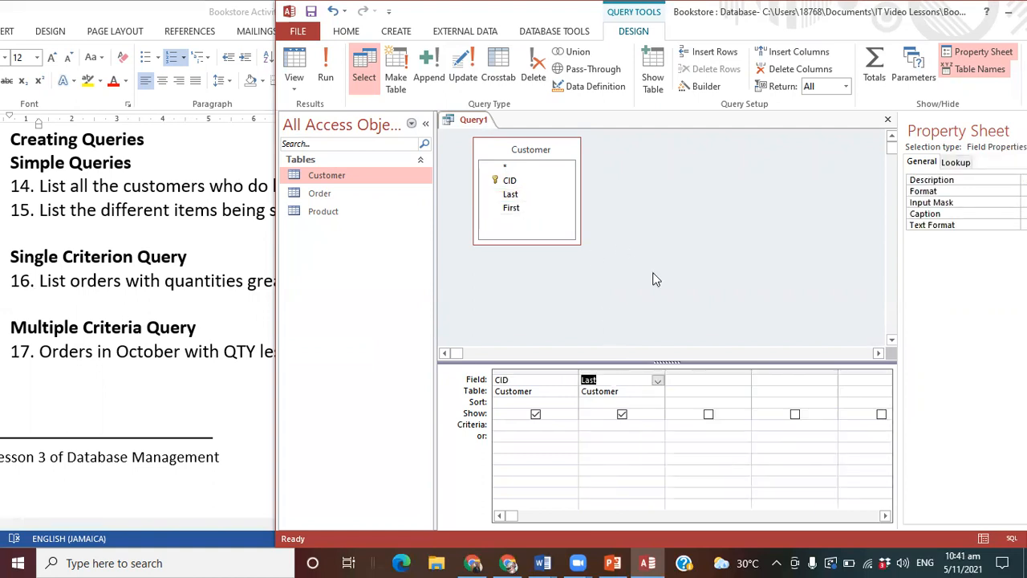
pyautogui.click(685, 380)
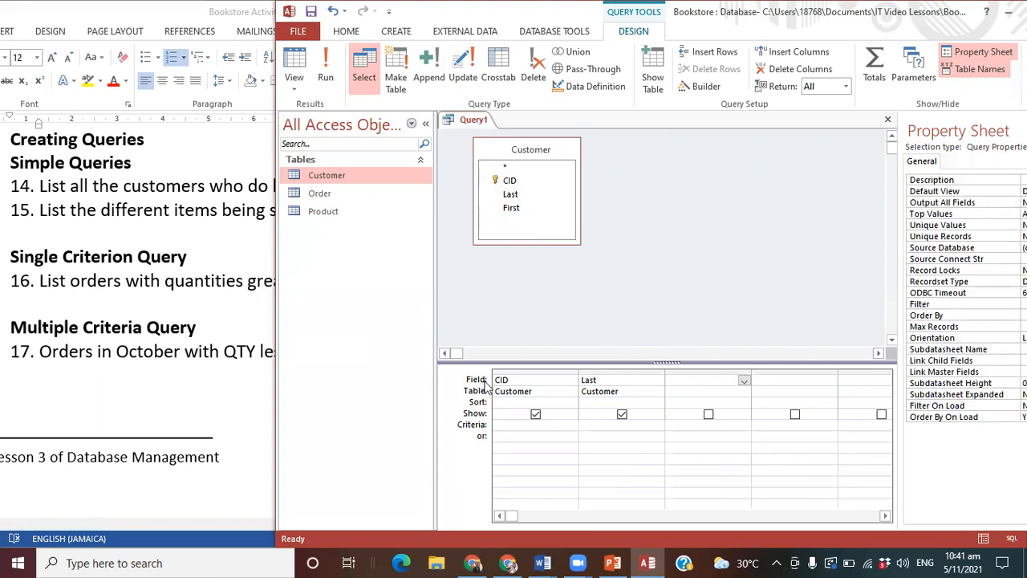
pyautogui.click(744, 383)
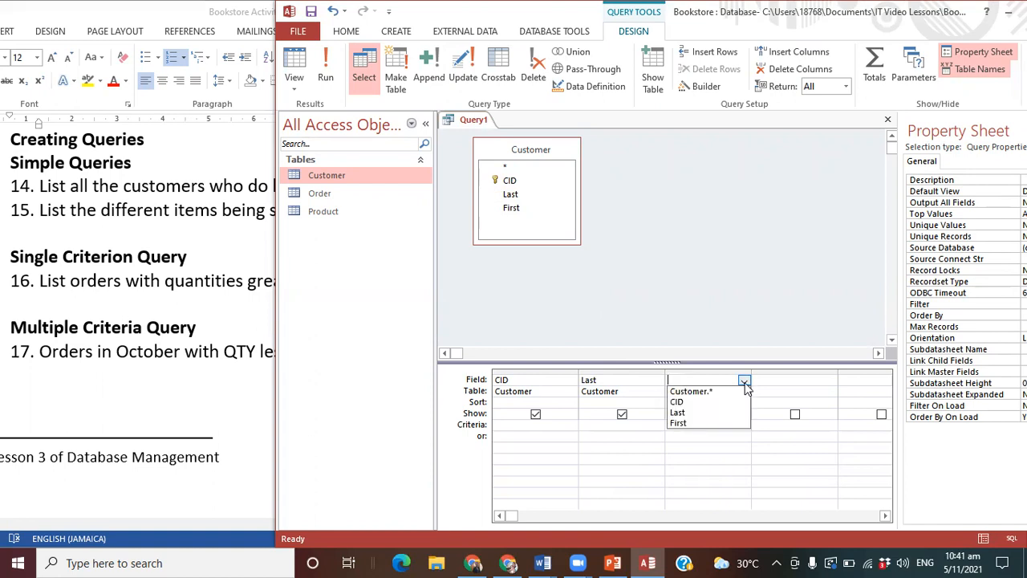
pyautogui.click(731, 423)
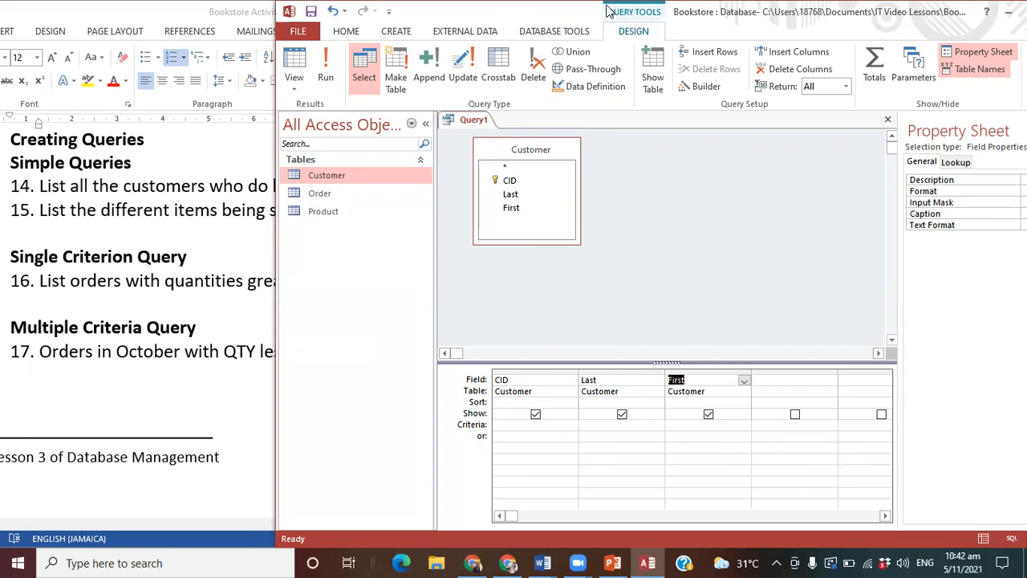
# Run the customer query and save it as "Customer qry".
pyautogui.click(326, 82)
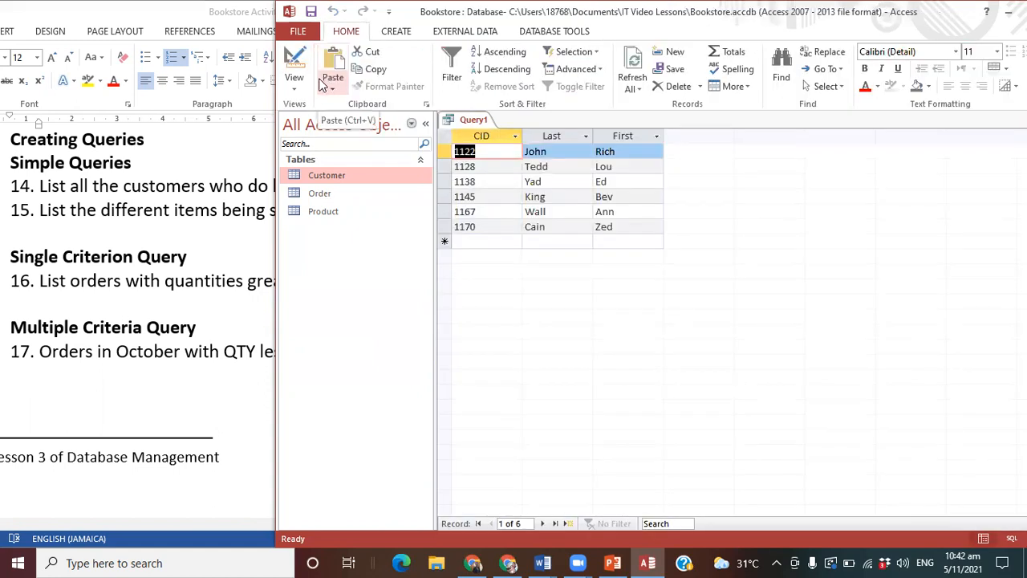
pyautogui.rightClick(464, 125)
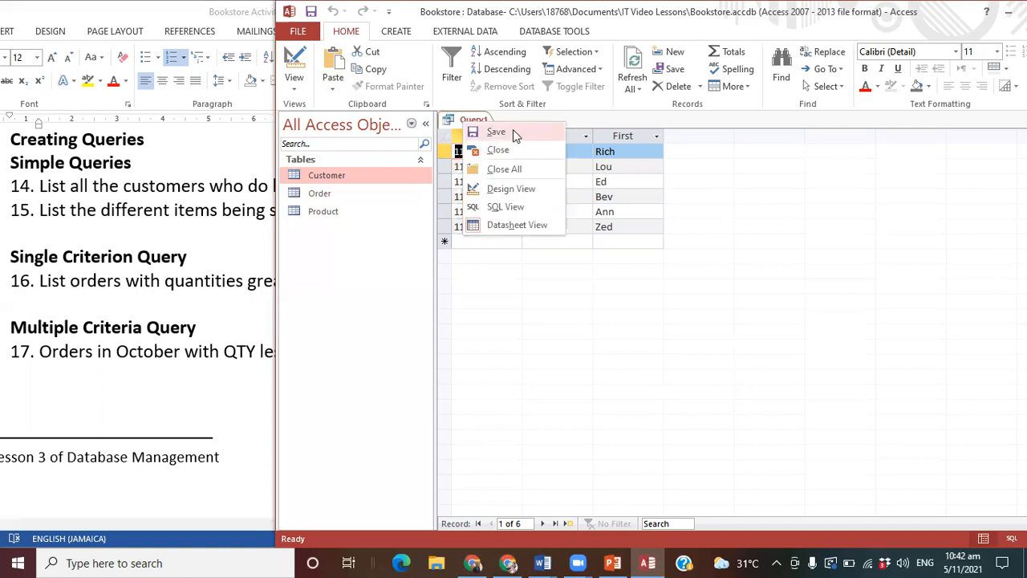
pyautogui.click(497, 132)
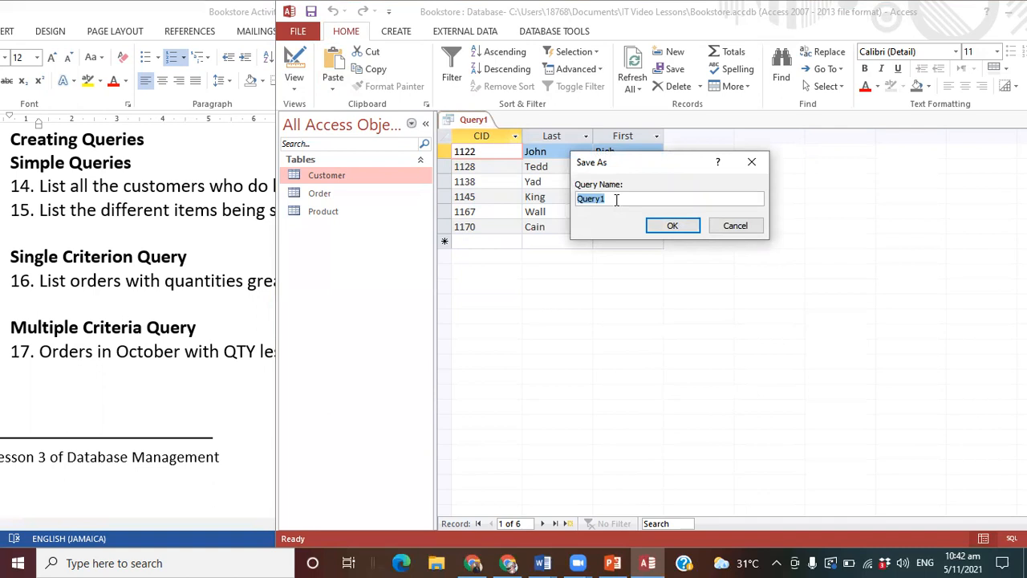
pyautogui.write('Customer qry')
pyautogui.click(679, 226)
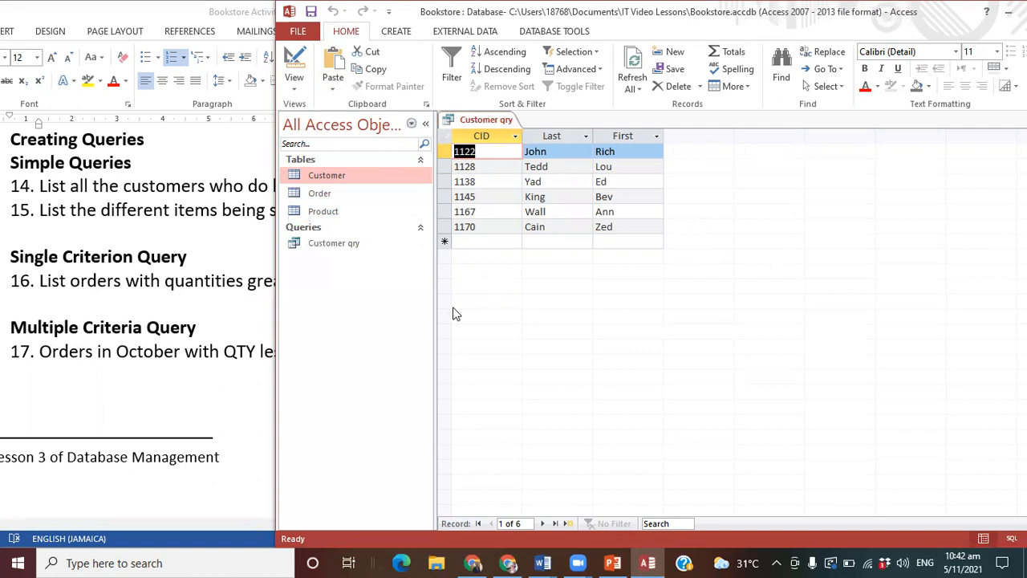
# Check task 15 in the Word document and create another query in Design view based on the Product table.
pyautogui.click(132, 220)
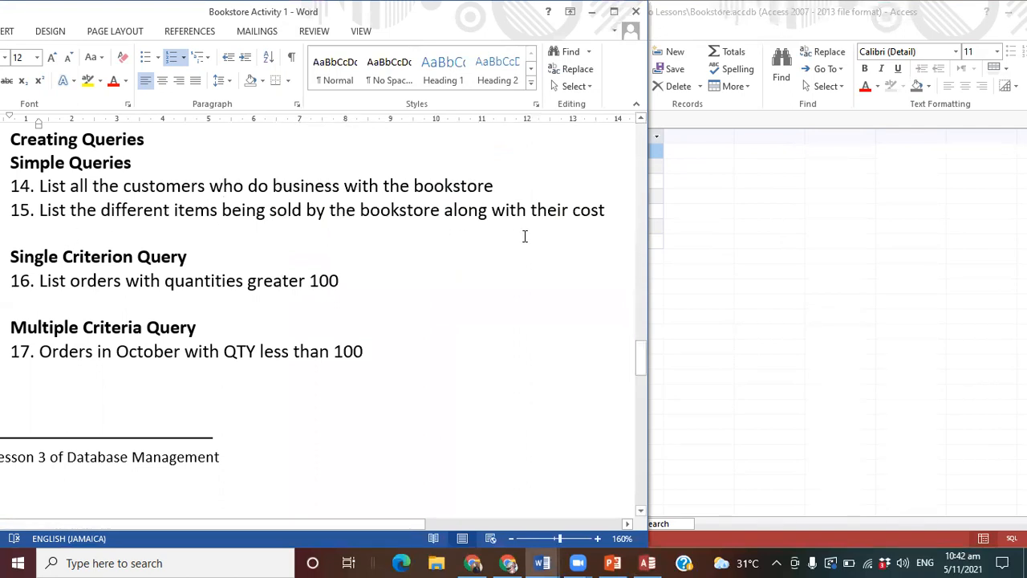
pyautogui.click(714, 261)
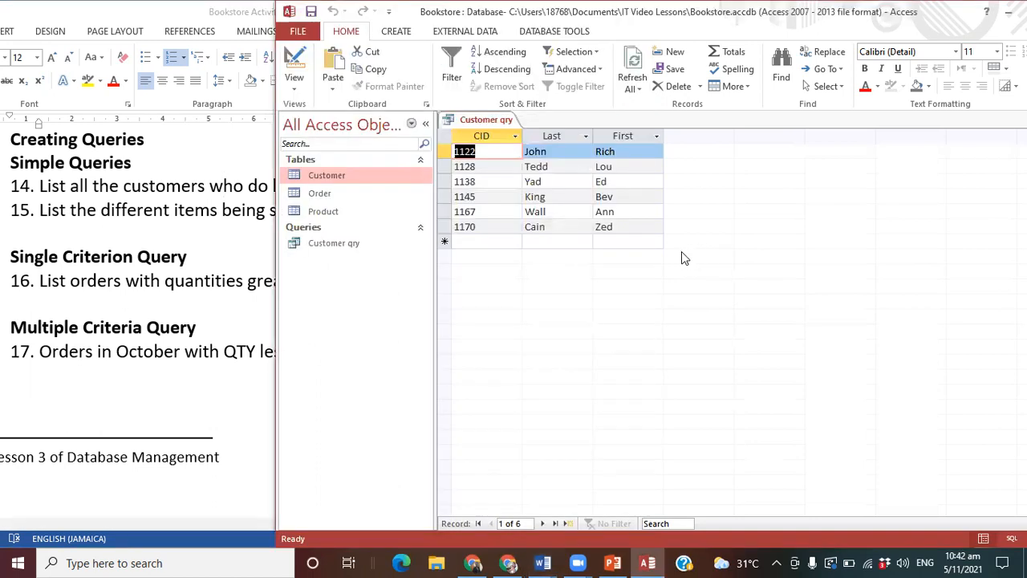
pyautogui.click(395, 33)
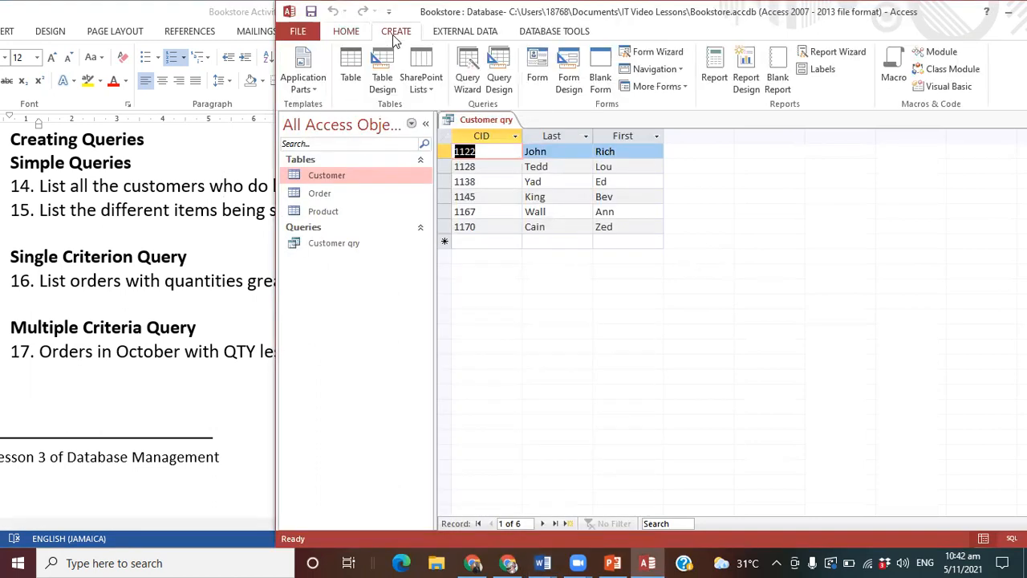
pyautogui.click(499, 80)
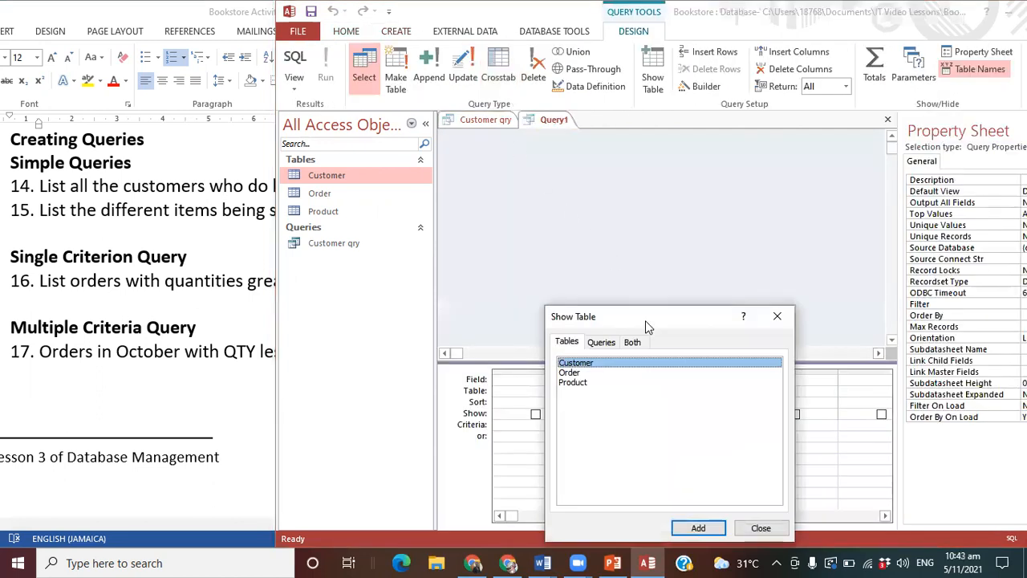
pyautogui.moveTo(645, 314); pyautogui.dragTo(650, 244)
pyautogui.click(217, 234)
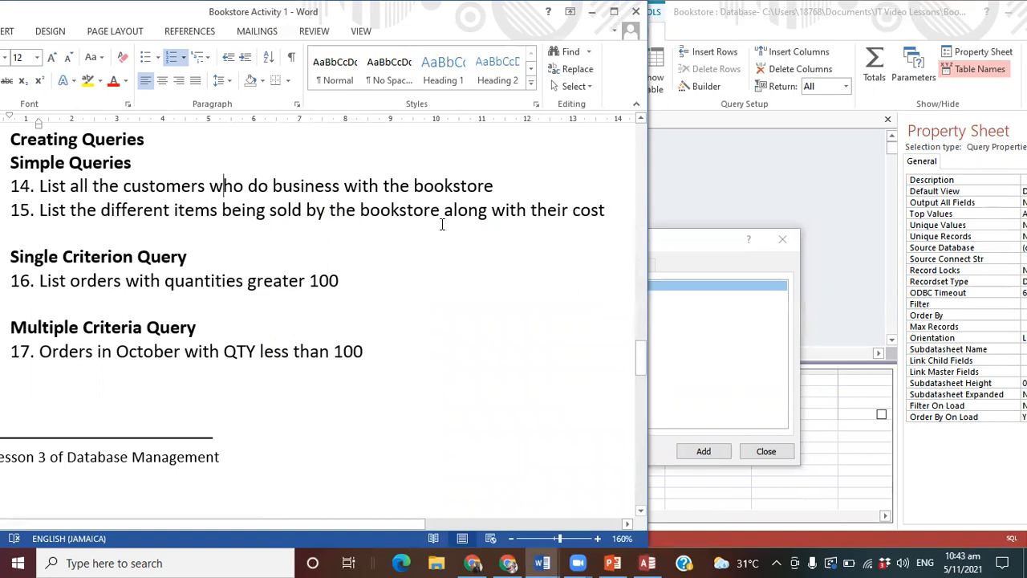
pyautogui.click(679, 239)
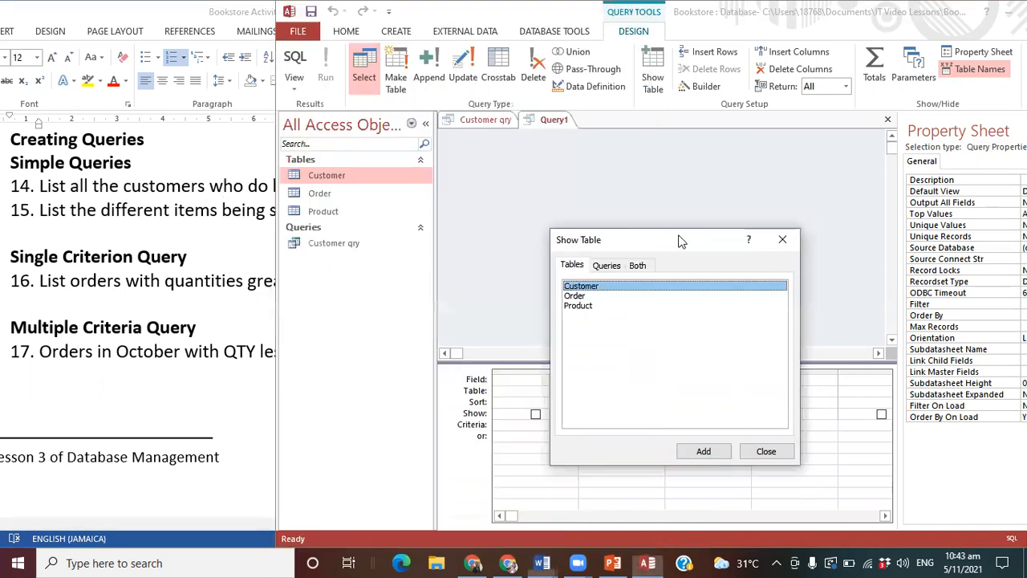
pyautogui.click(579, 305)
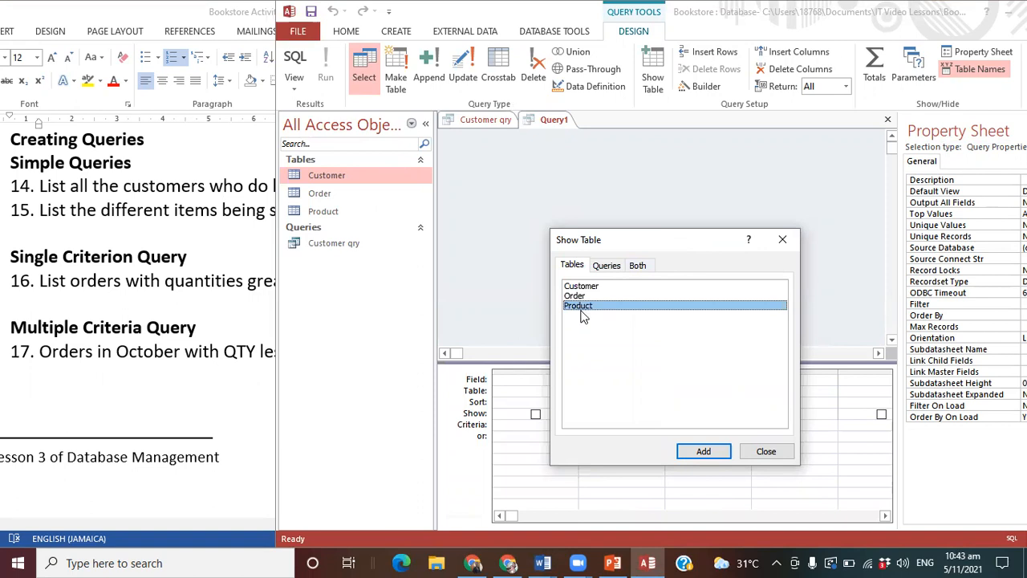
pyautogui.click(683, 454)
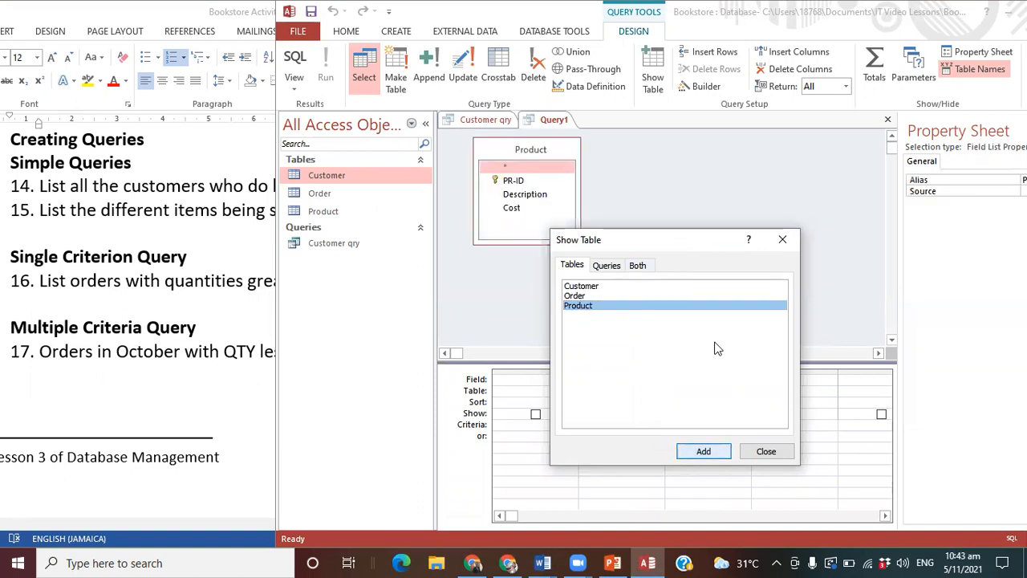
pyautogui.click(785, 243)
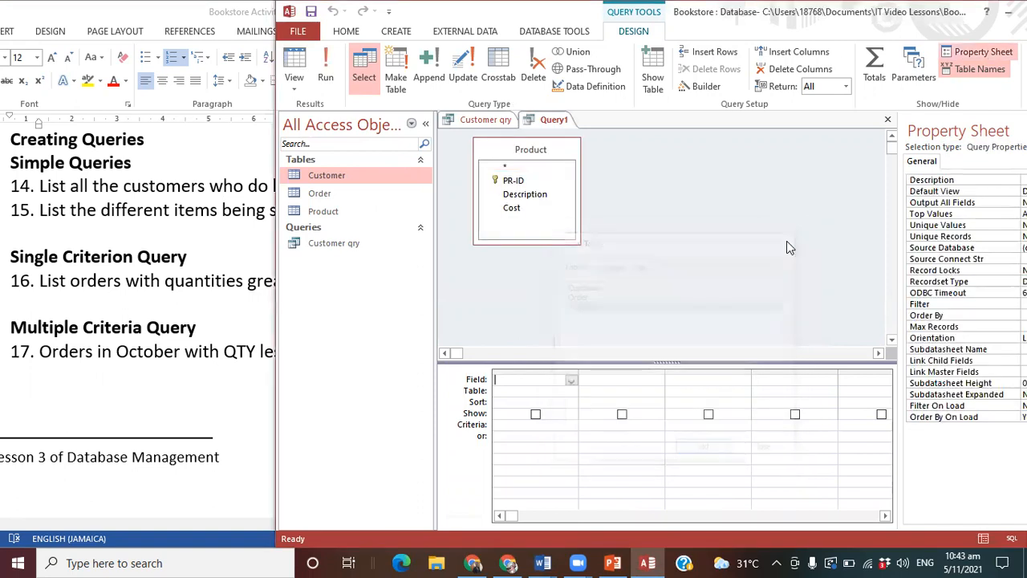
# Add the PR-ID, Description and Cost fields of the Product table to the query design grid.
pyautogui.doubleClick(514, 180)
pyautogui.doubleClick(520, 194)
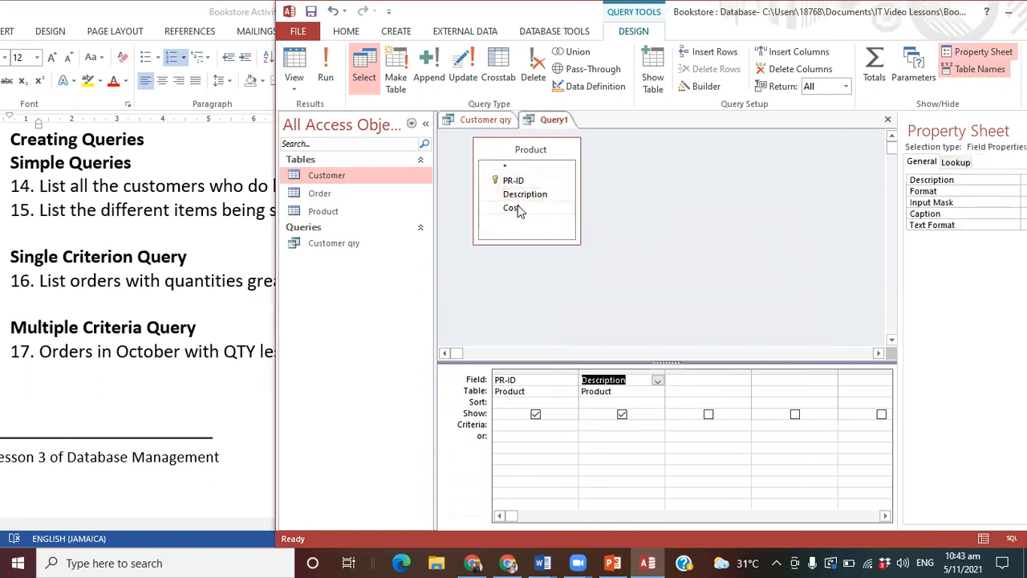
pyautogui.doubleClick(512, 207)
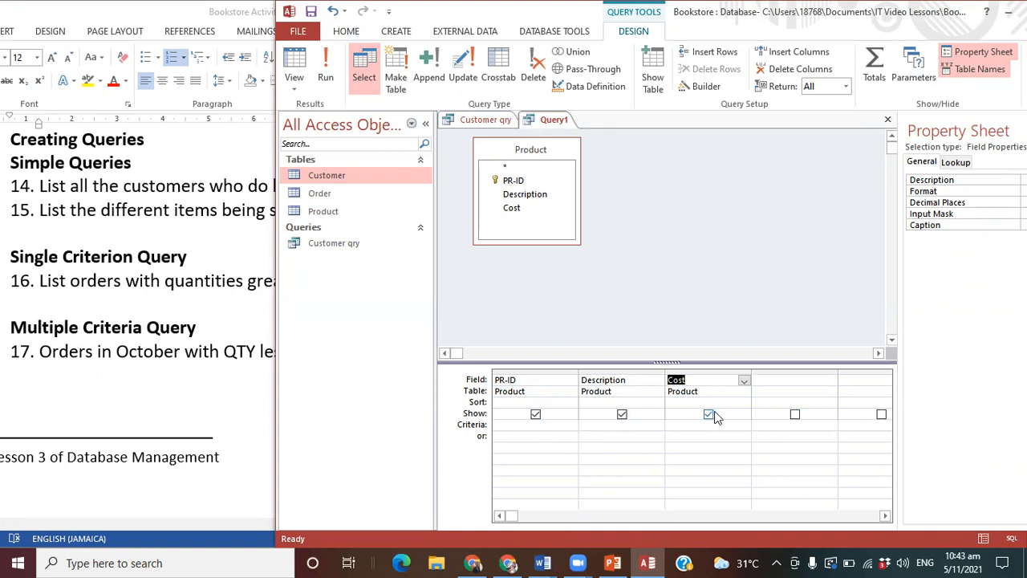
# Run the product query and save it as "Product qry".
pyautogui.click(331, 93)
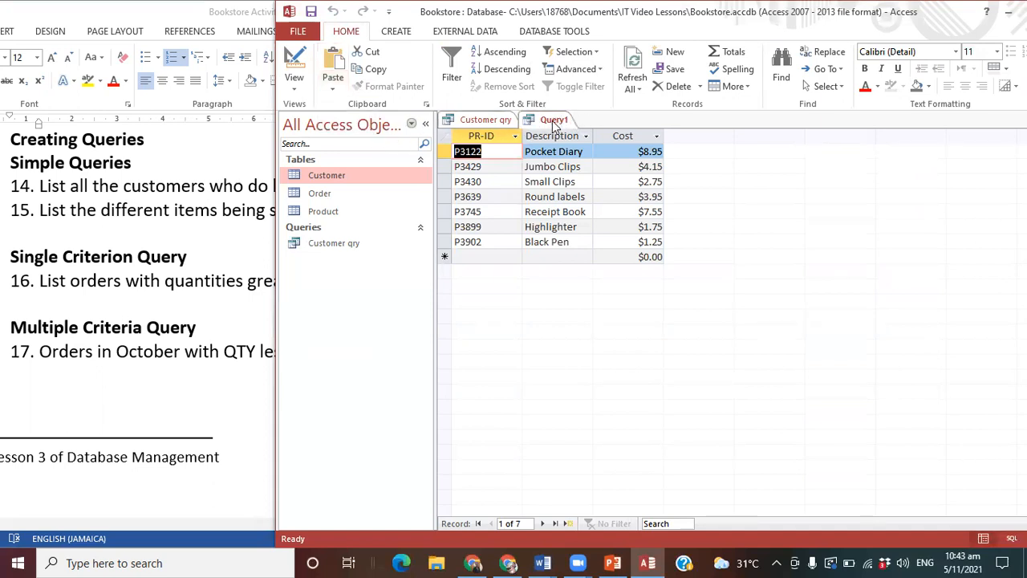
pyautogui.rightClick(553, 126)
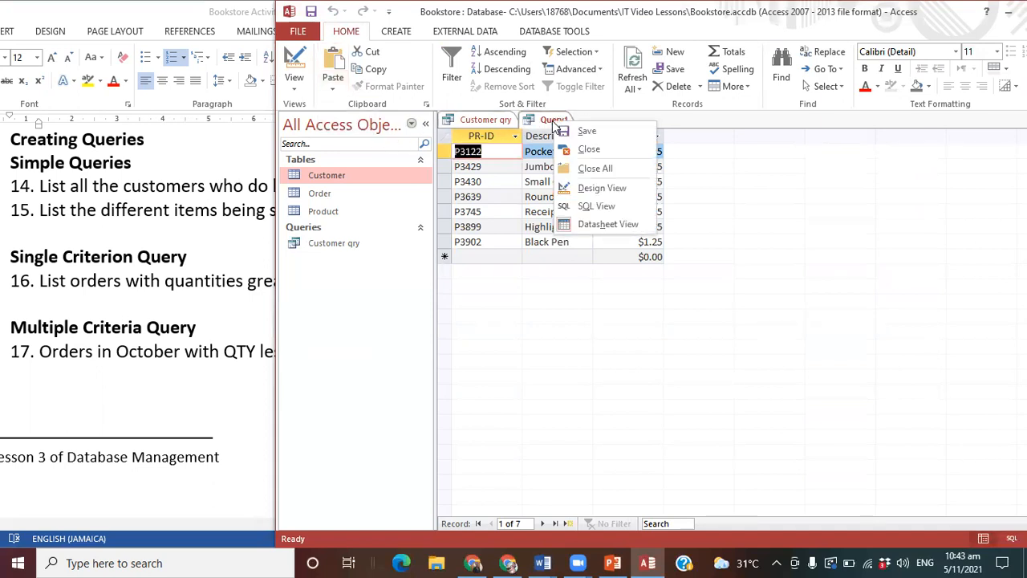
pyautogui.click(588, 139)
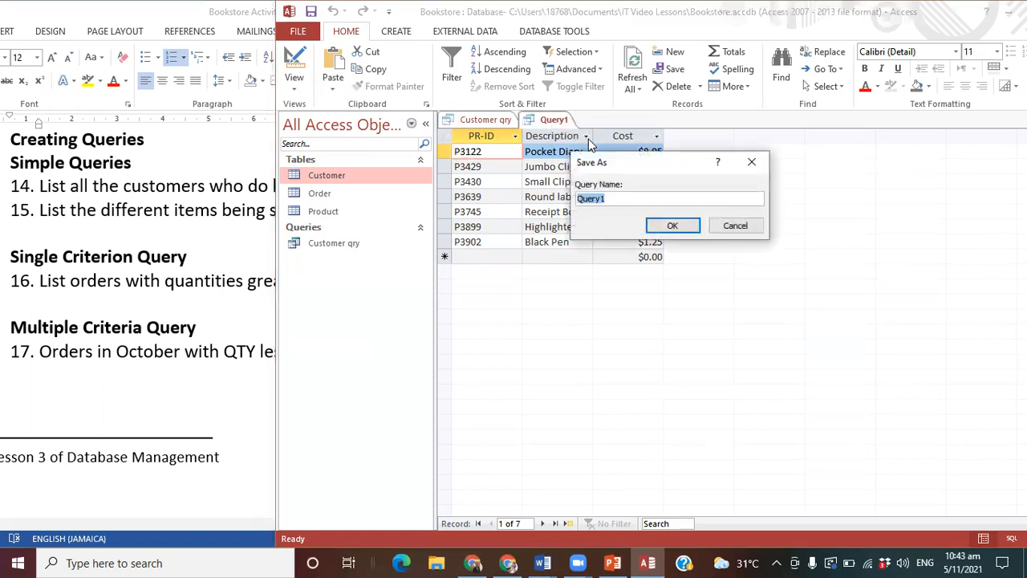
pyautogui.write('Product')
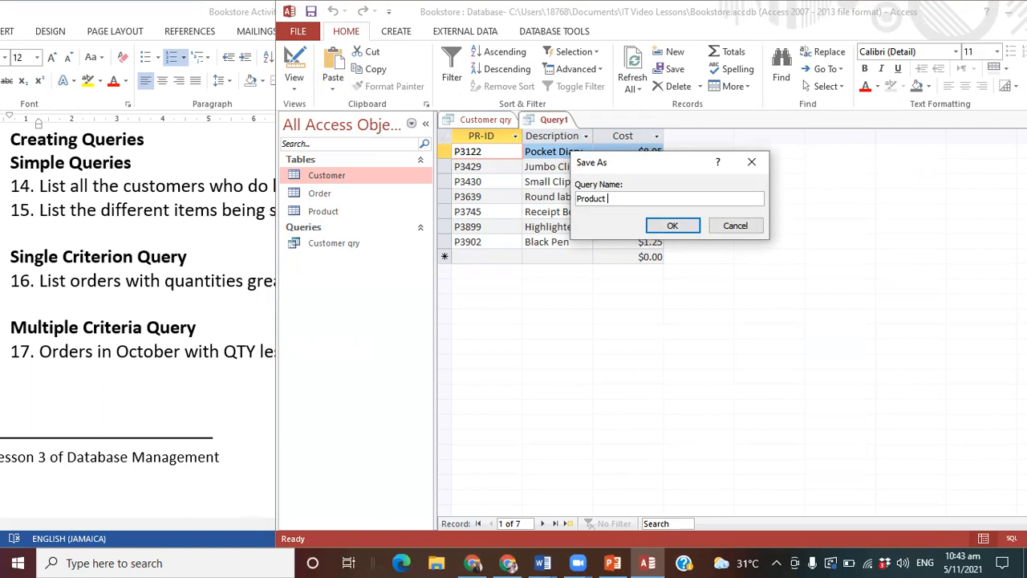
pyautogui.write(' qry')
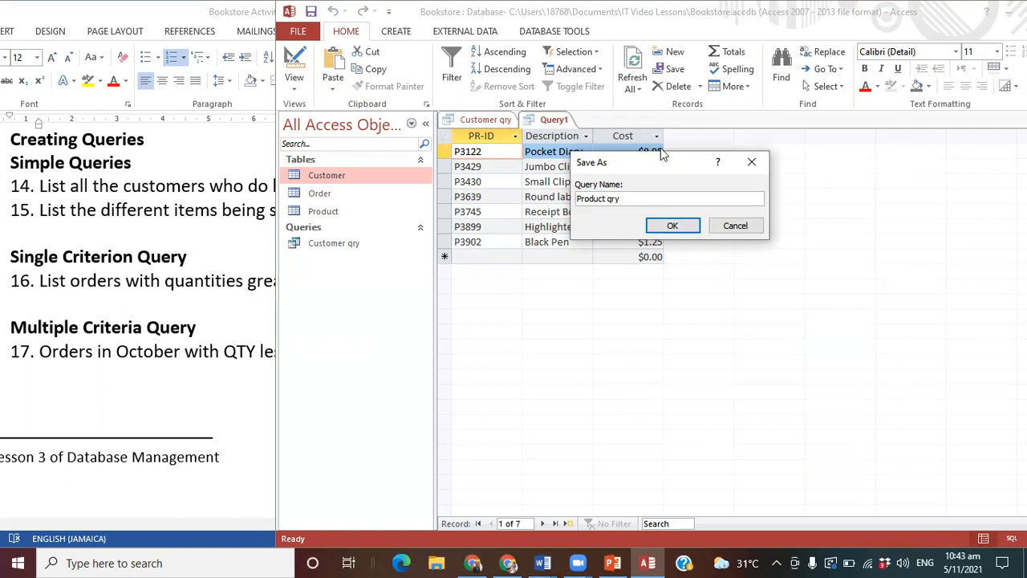
pyautogui.click(672, 227)
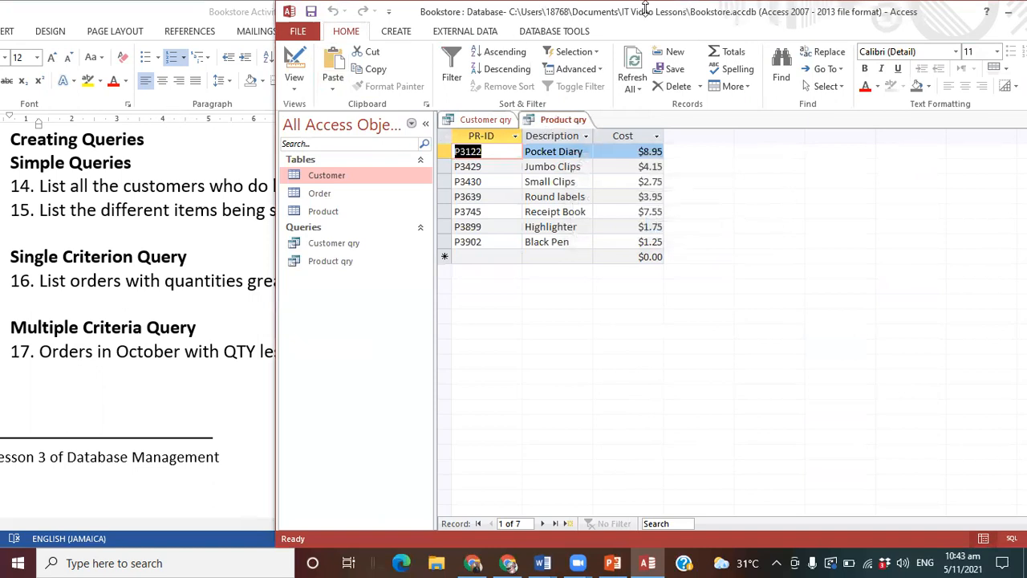
# Shift the database window fully onto the screen and close all open queries.
pyautogui.moveTo(642, 11); pyautogui.dragTo(602, 11)
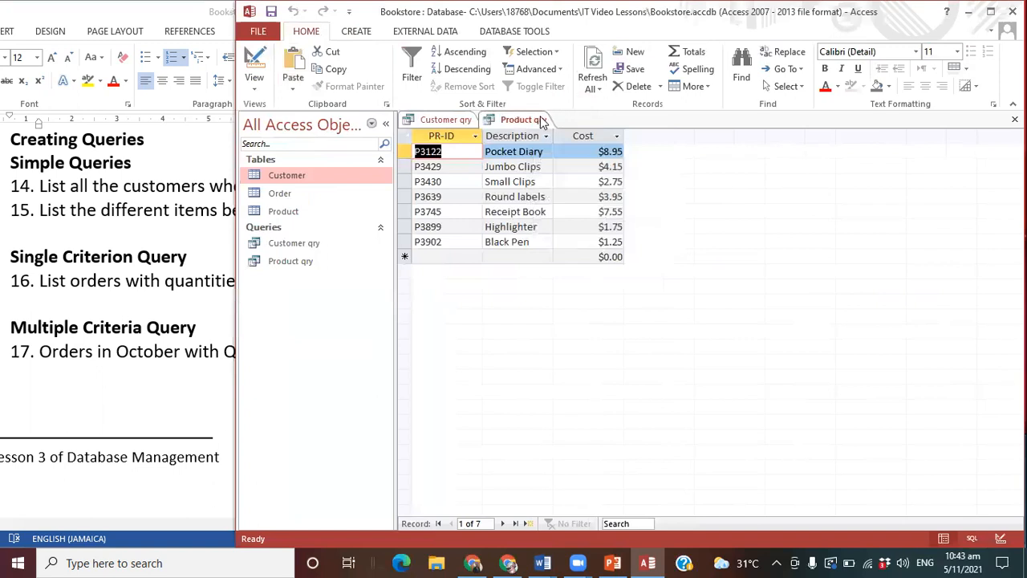
pyautogui.rightClick(504, 122)
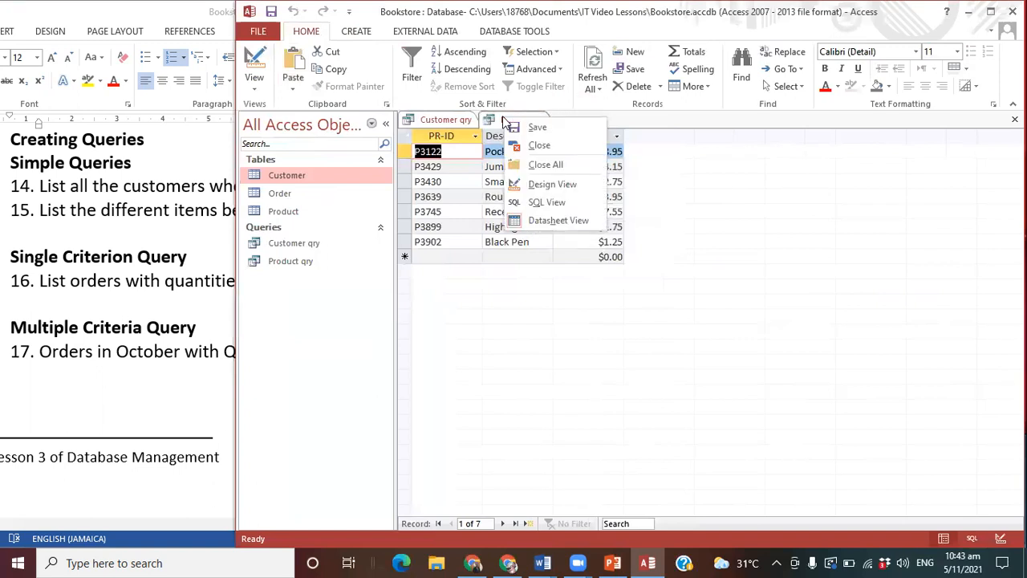
pyautogui.click(544, 169)
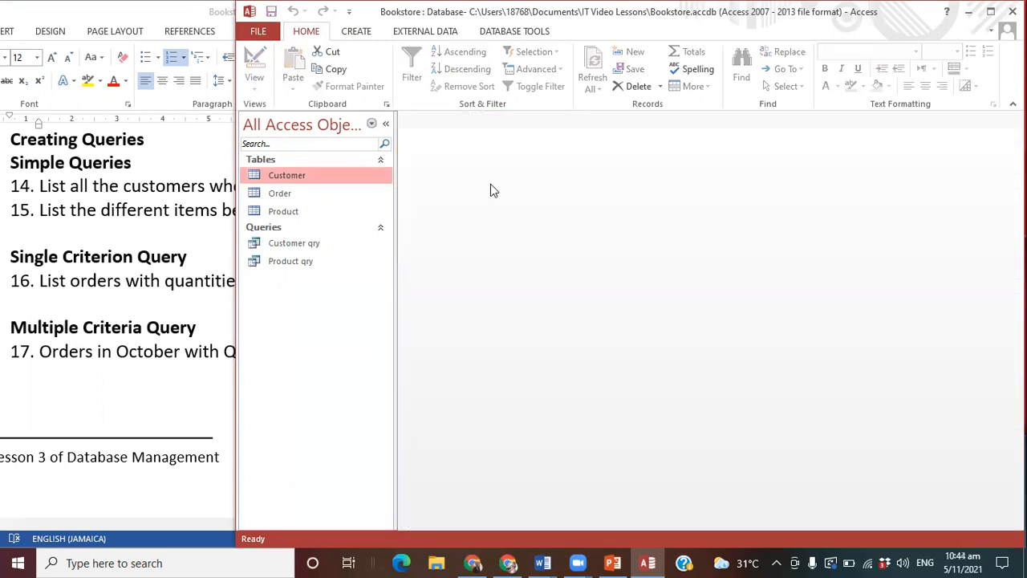
# Check task 16 in the Word document and create a new query in Design view based on the Order table.
pyautogui.click(100, 217)
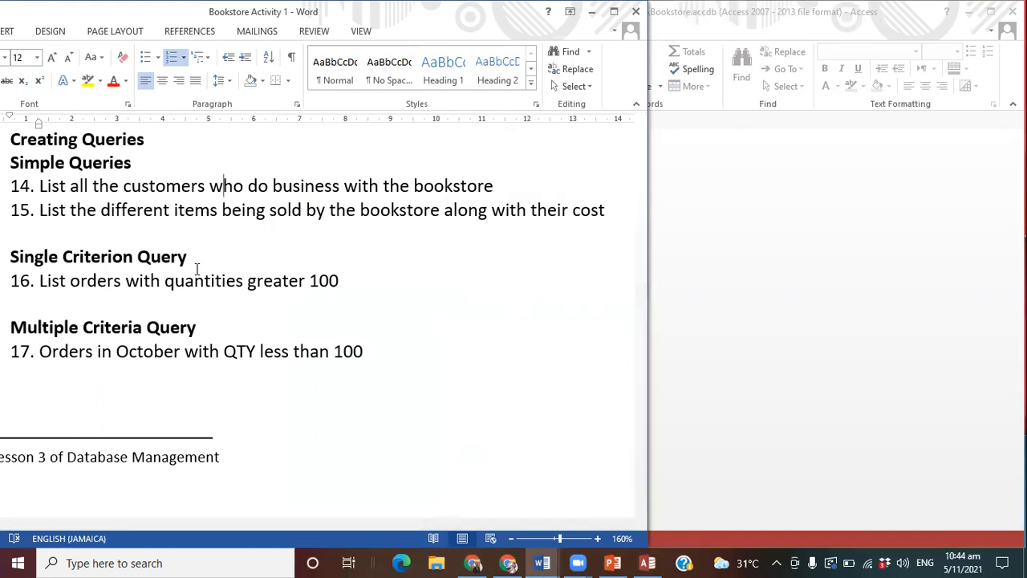
pyautogui.click(688, 287)
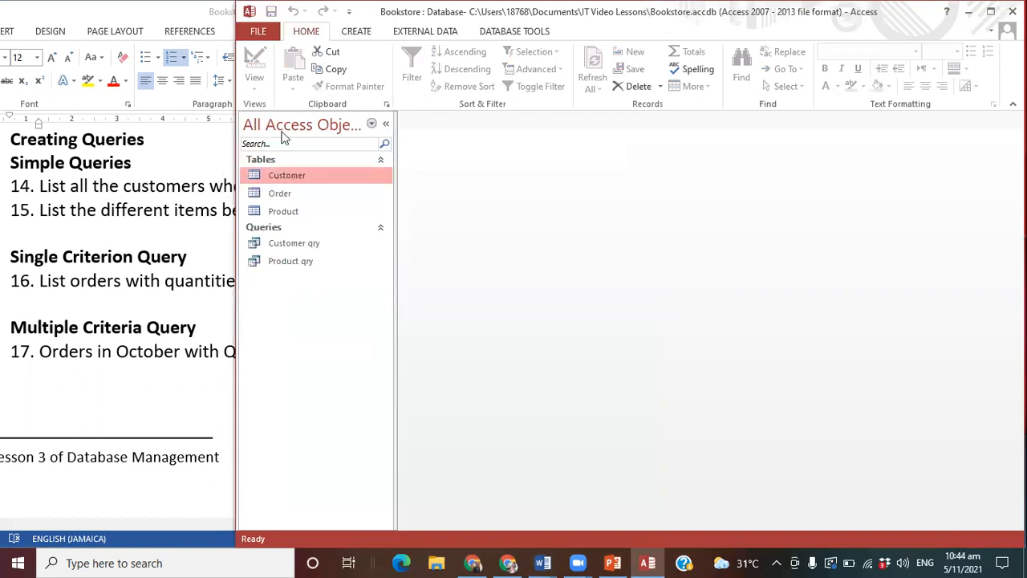
pyautogui.click(357, 35)
pyautogui.click(459, 77)
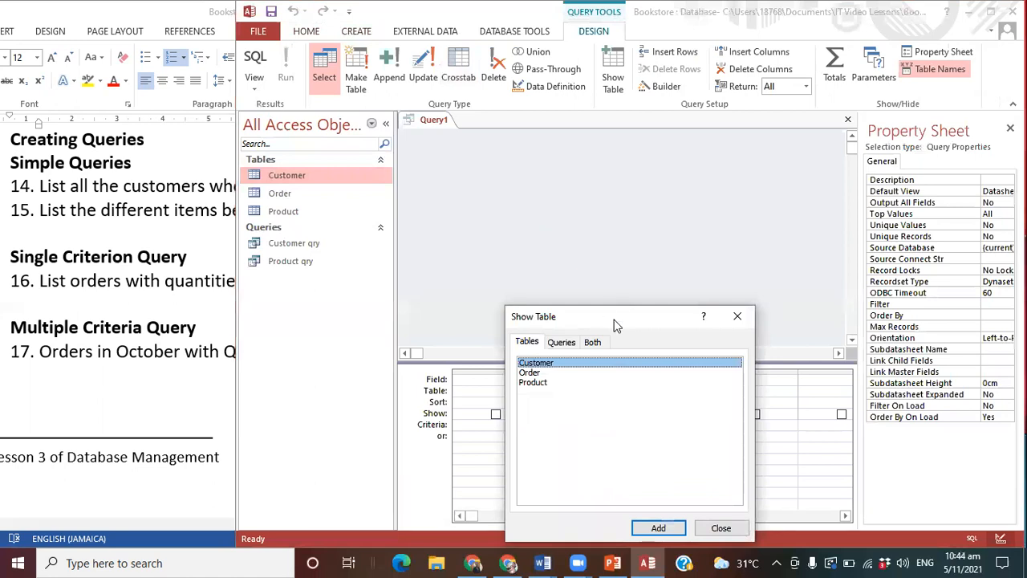
pyautogui.moveTo(618, 318); pyautogui.dragTo(618, 220)
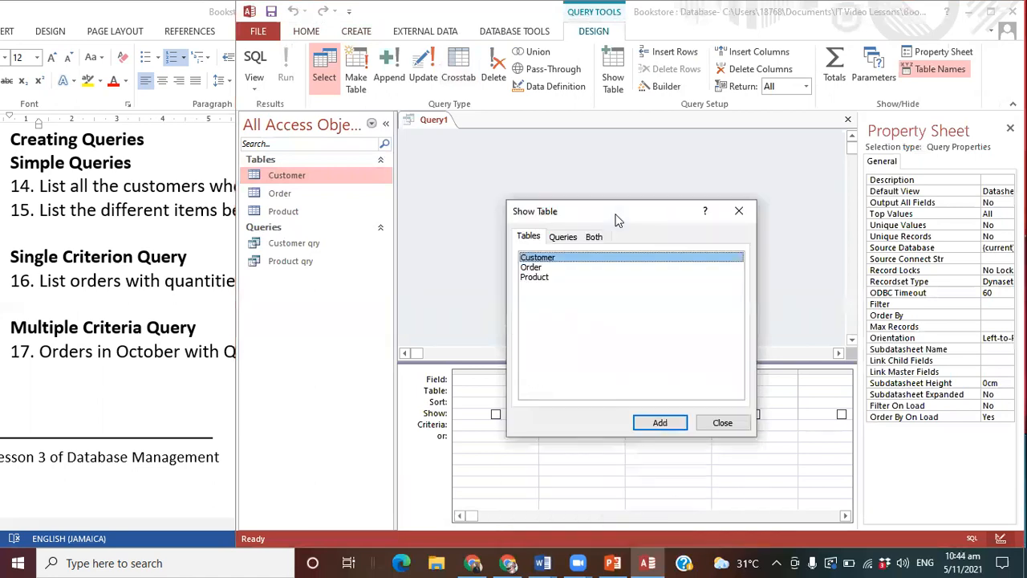
pyautogui.click(196, 286)
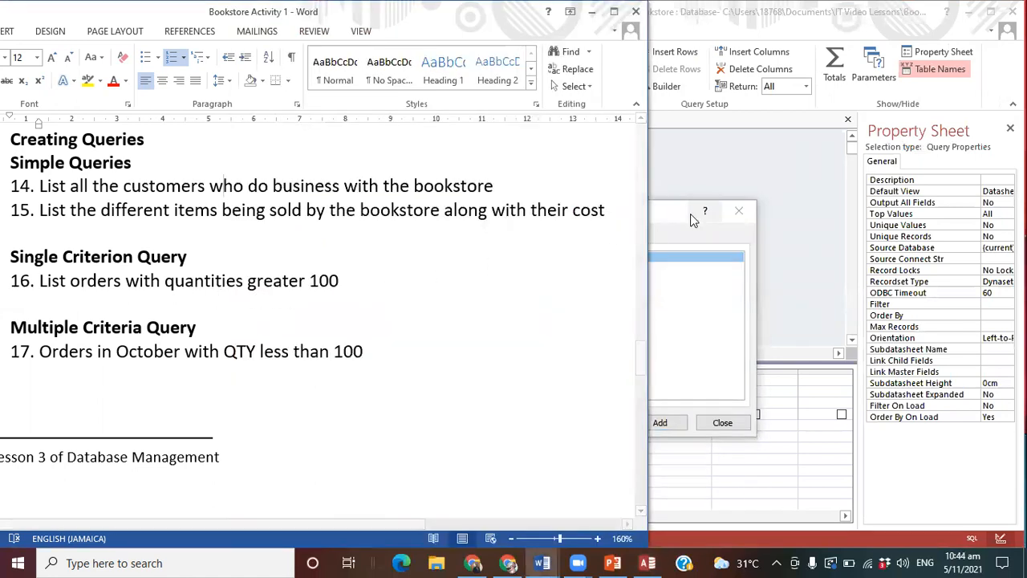
pyautogui.click(666, 213)
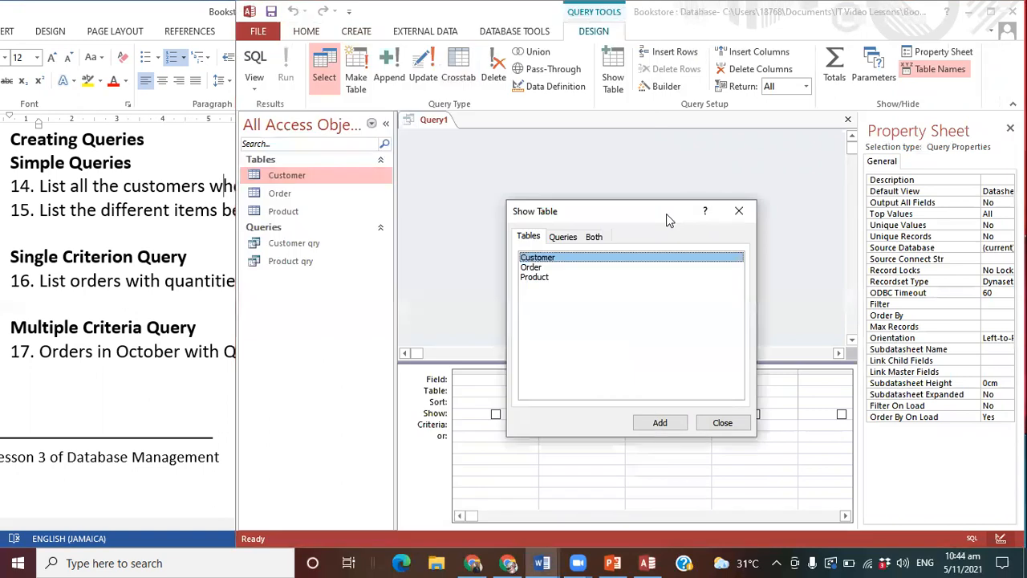
pyautogui.doubleClick(536, 268)
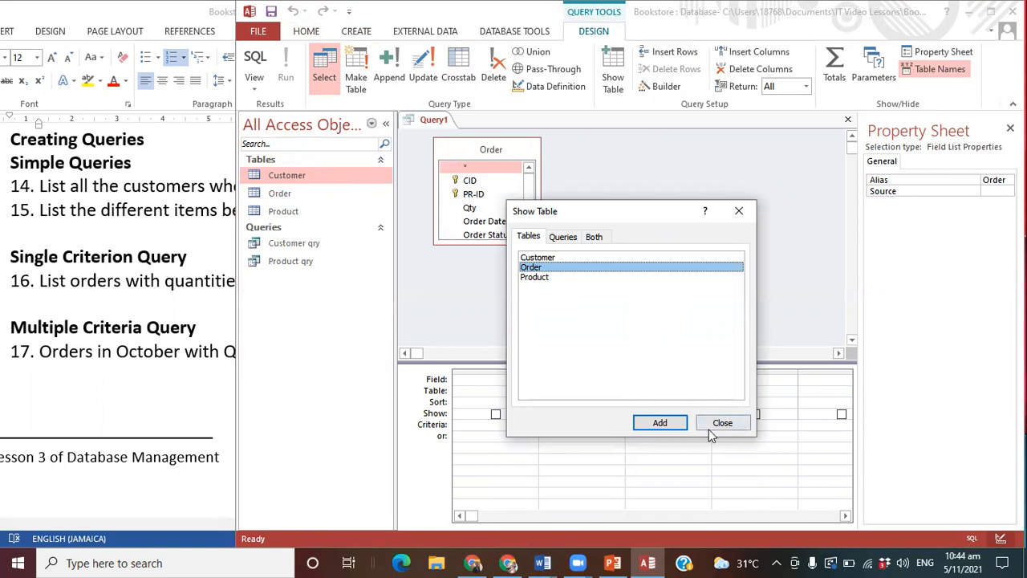
pyautogui.click(745, 211)
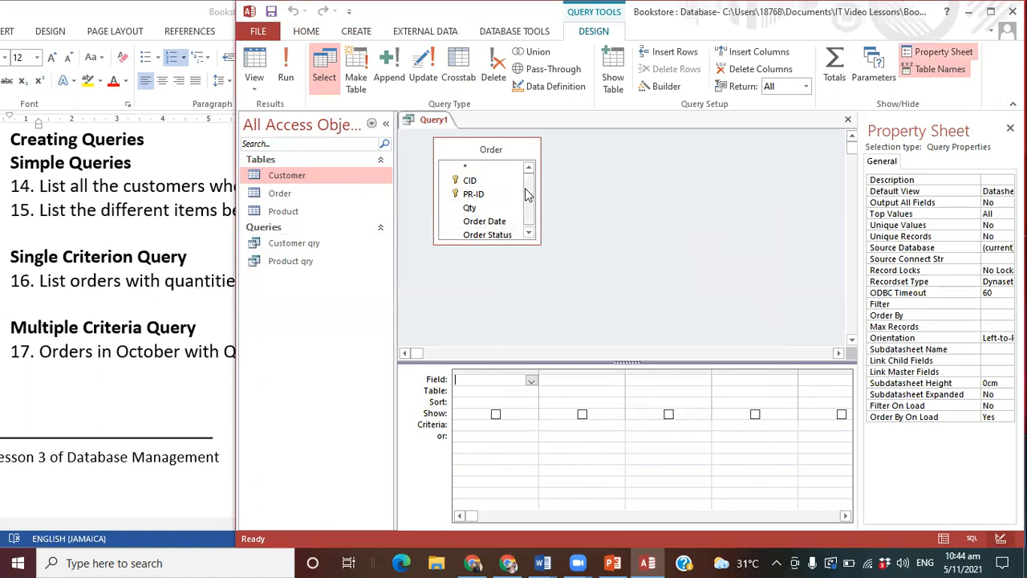
pyautogui.scroll(-1, 528, 210)
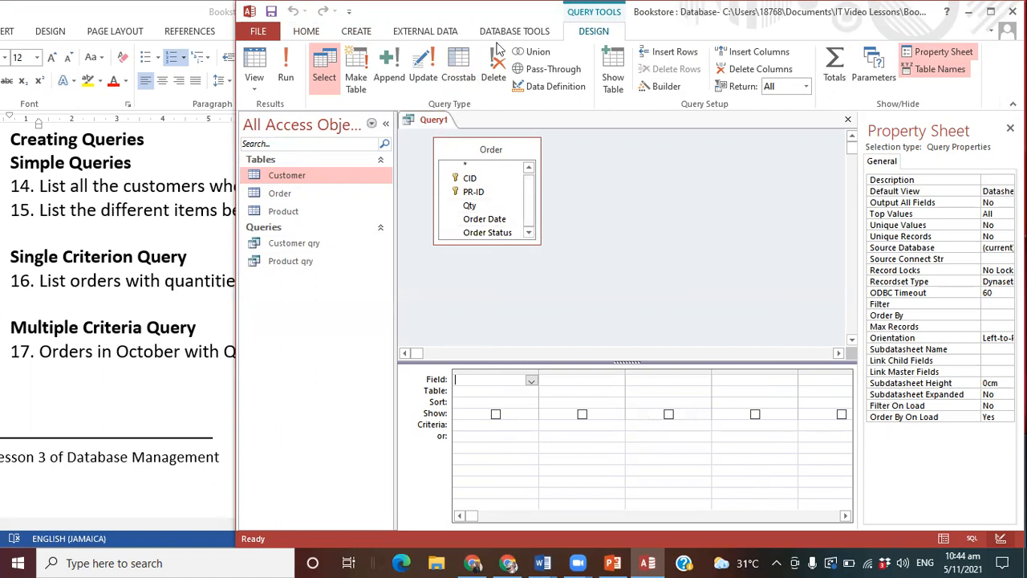
pyautogui.click(607, 84)
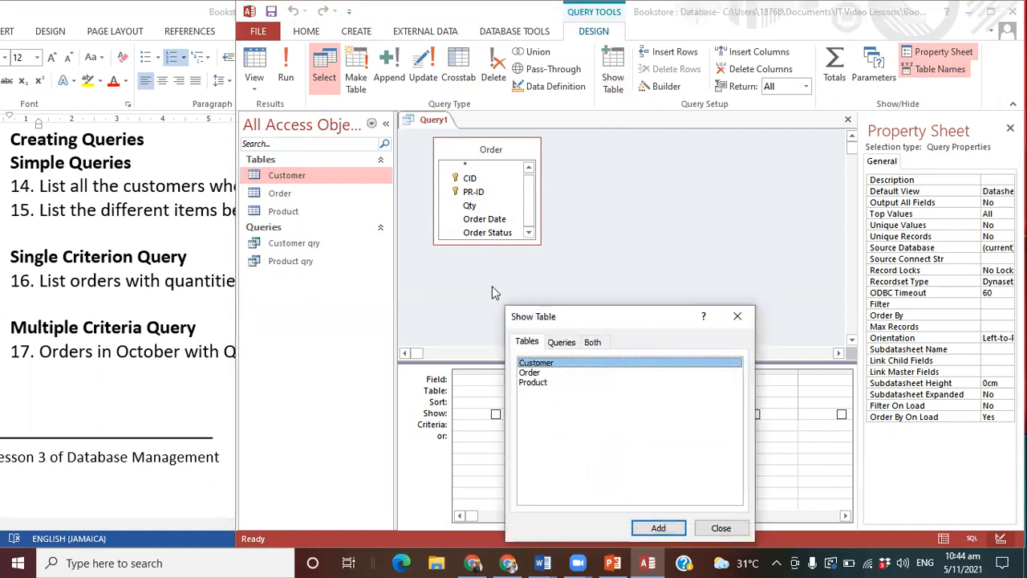
pyautogui.moveTo(597, 322); pyautogui.dragTo(697, 146)
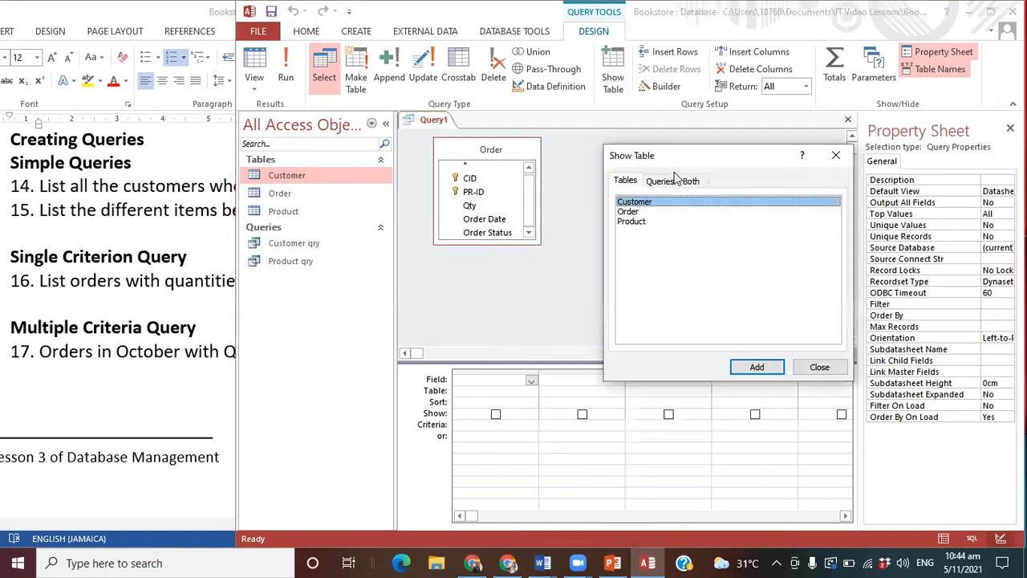
pyautogui.click(848, 147)
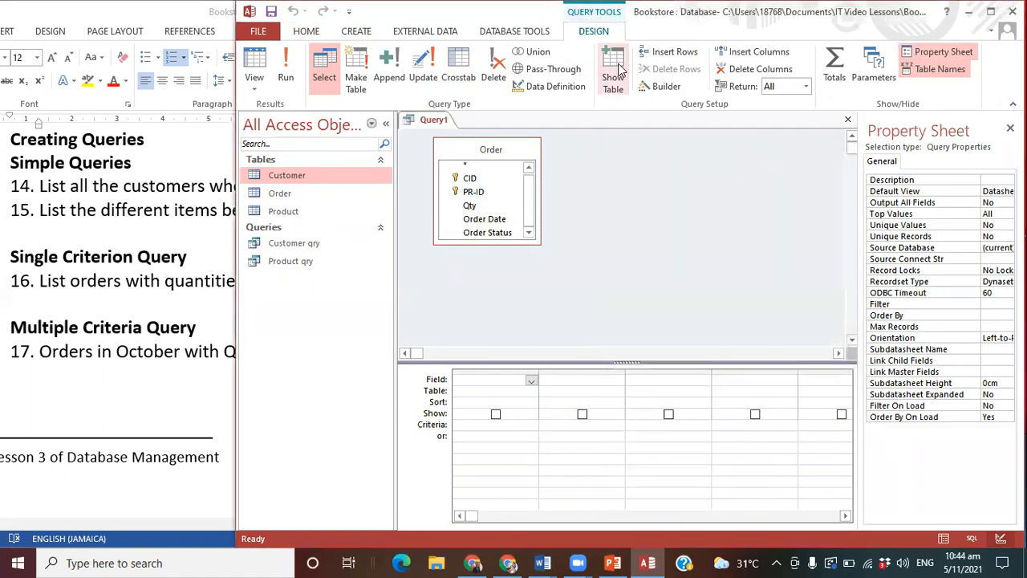
# Add the Customer table to the query alongside the Order table.
pyautogui.click(615, 83)
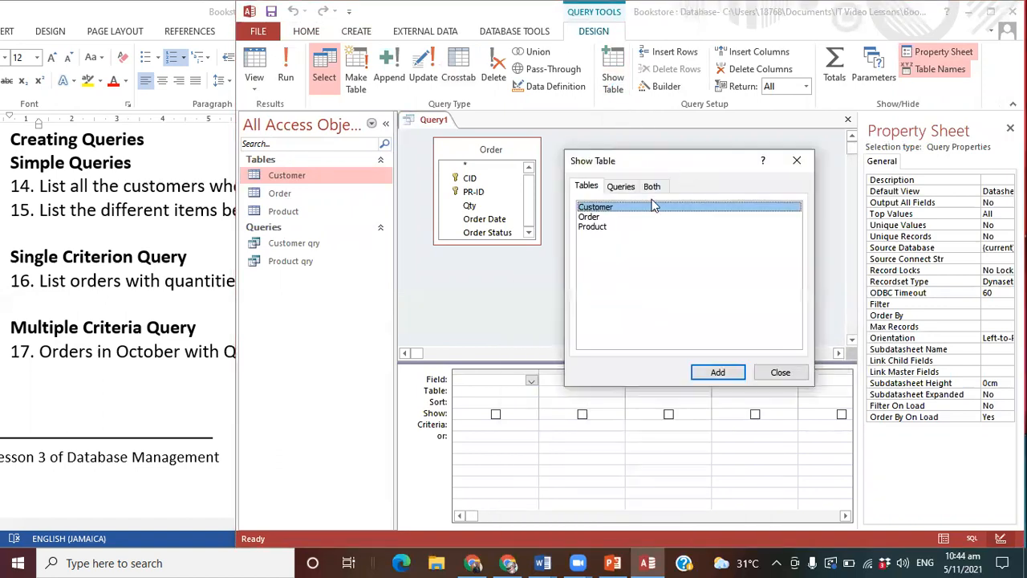
pyautogui.doubleClick(625, 208)
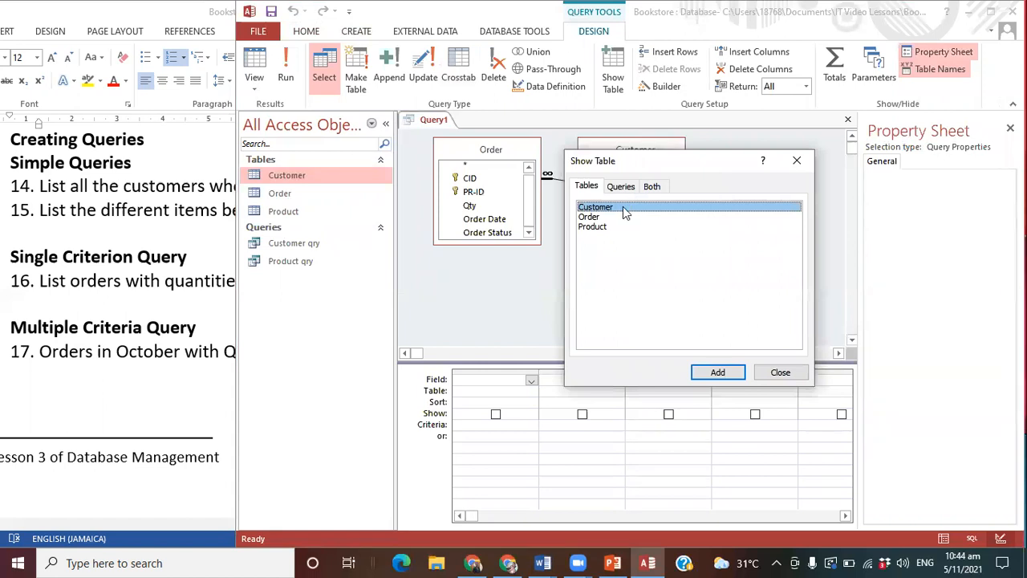
pyautogui.click(780, 373)
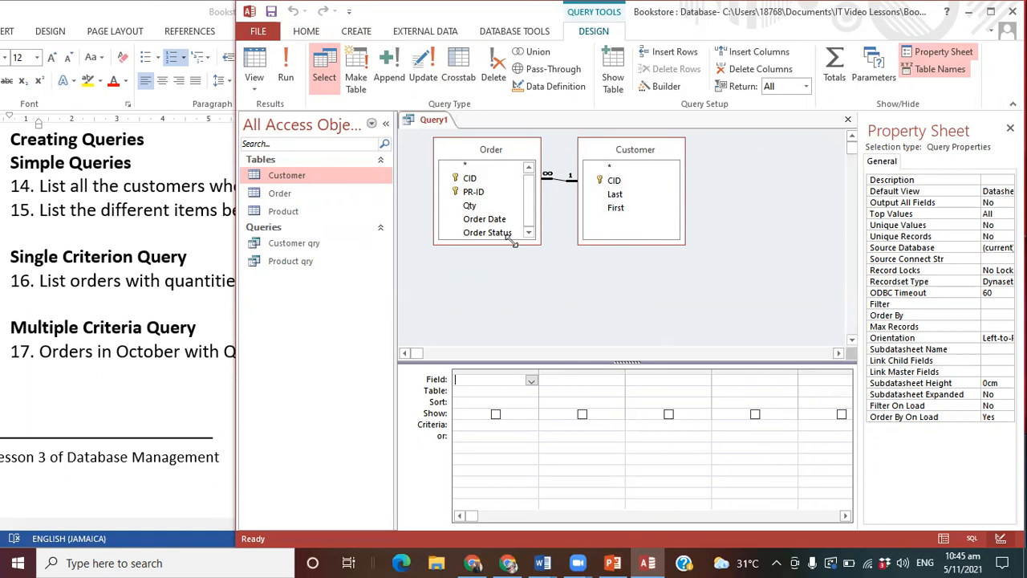
# Add the Customer table's CID, Last and First fields and the Order table's Order Date and Qty fields to the design grid.
pyautogui.doubleClick(620, 183)
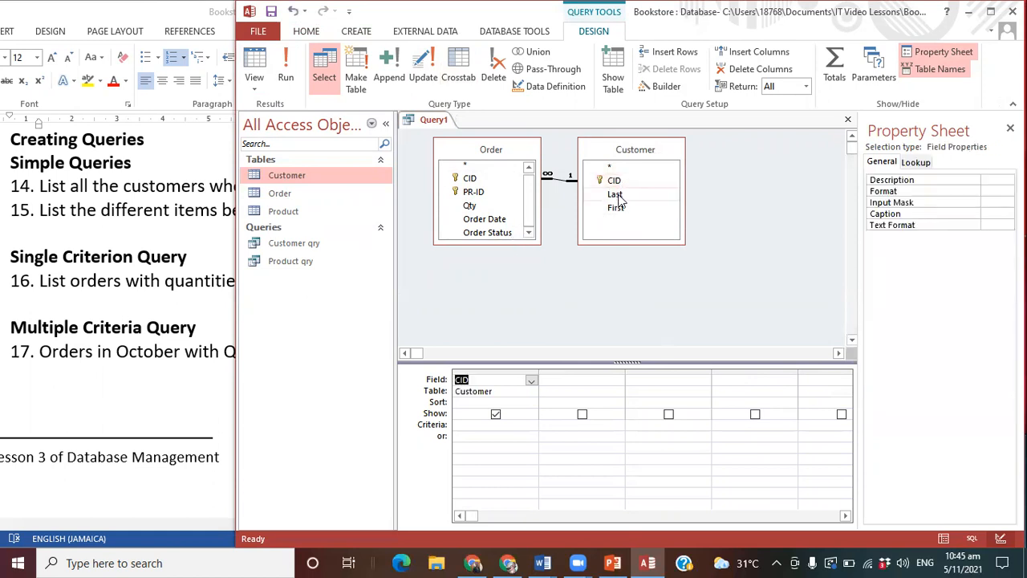
pyautogui.doubleClick(616, 195)
pyautogui.doubleClick(615, 208)
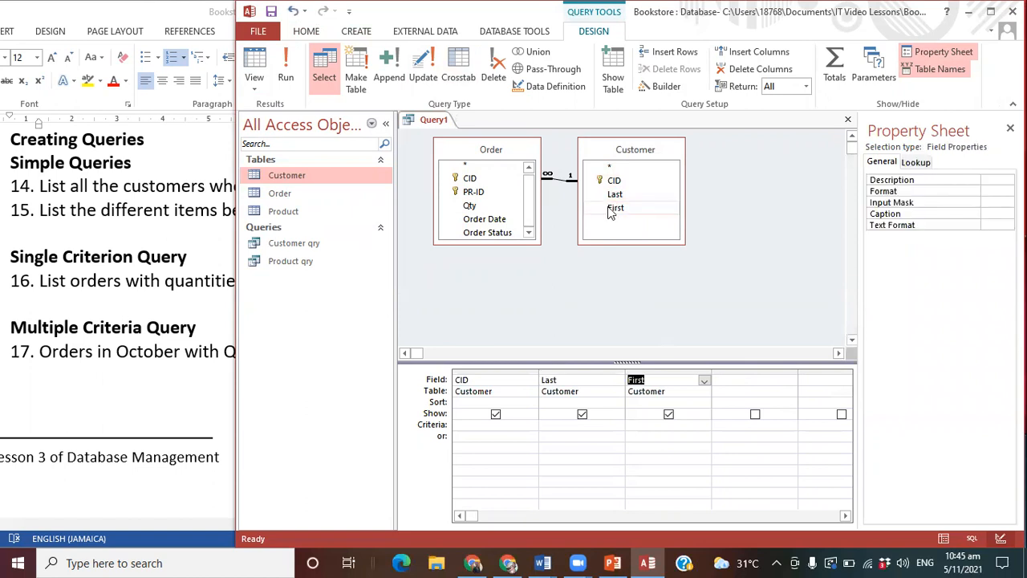
pyautogui.doubleClick(495, 226)
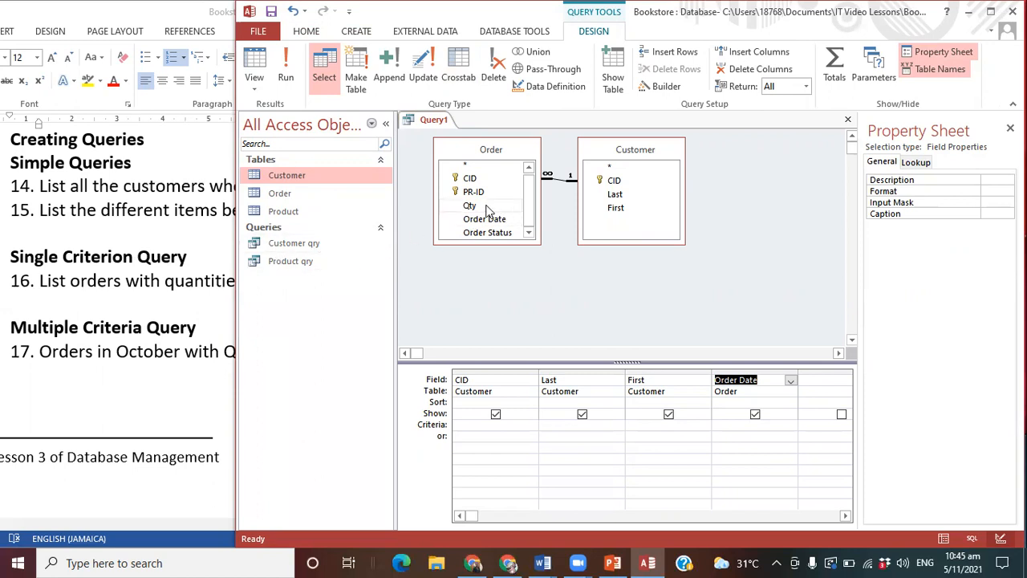
pyautogui.doubleClick(486, 207)
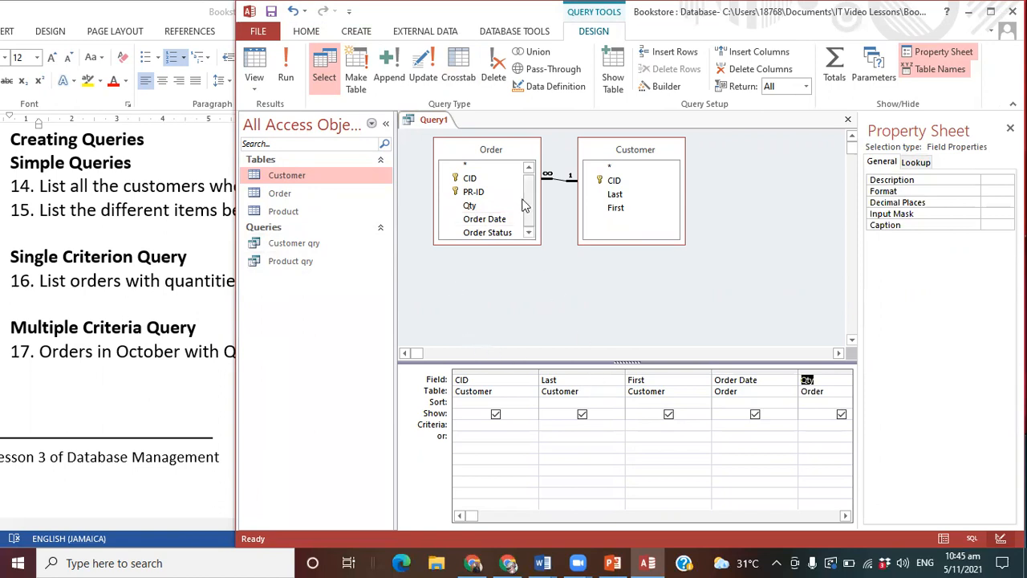
# Add the Product table to the query and place its Description field in the design grid.
pyautogui.click(611, 71)
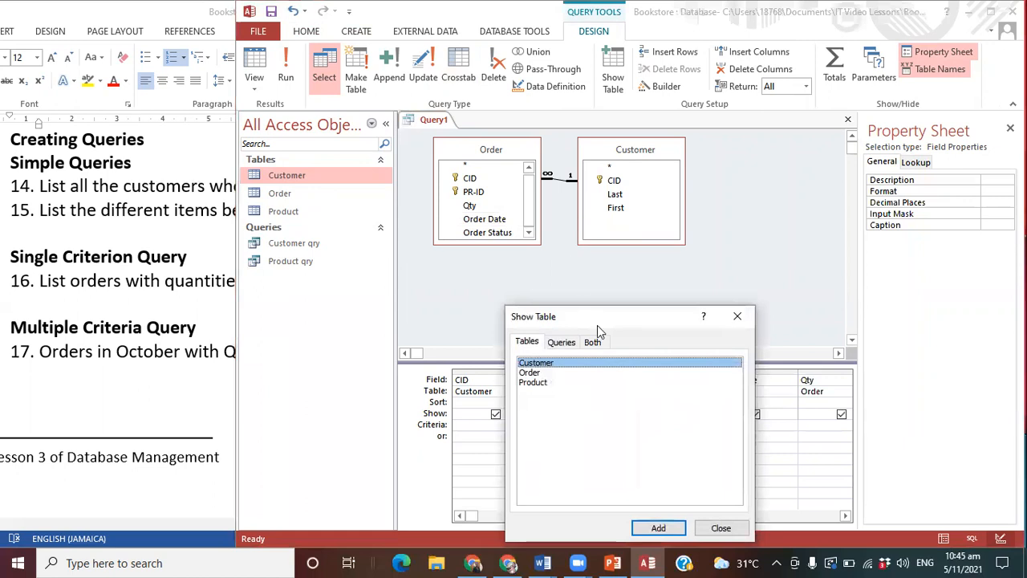
pyautogui.moveTo(607, 319); pyautogui.dragTo(687, 215)
pyautogui.doubleClick(632, 279)
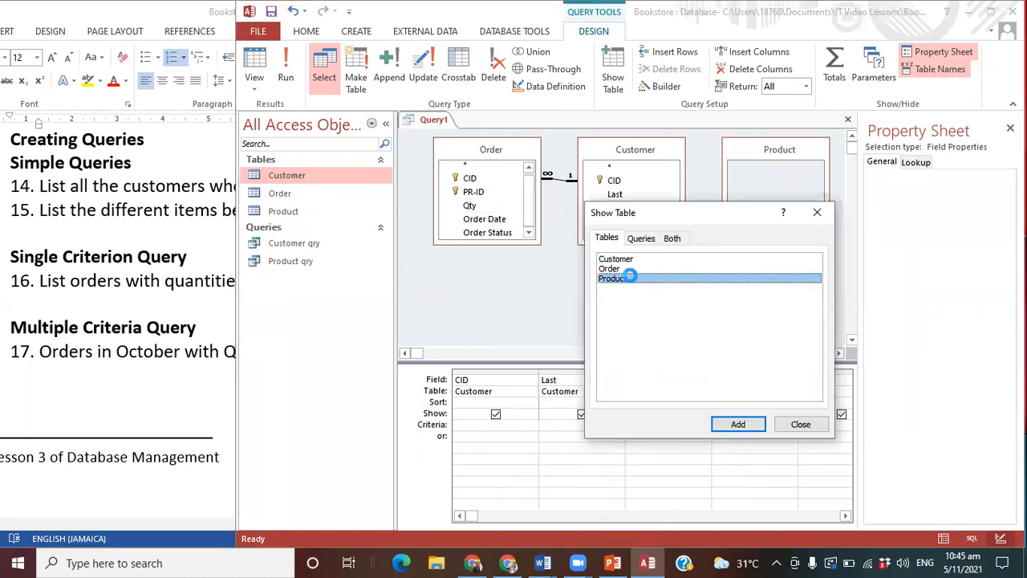
pyautogui.click(798, 425)
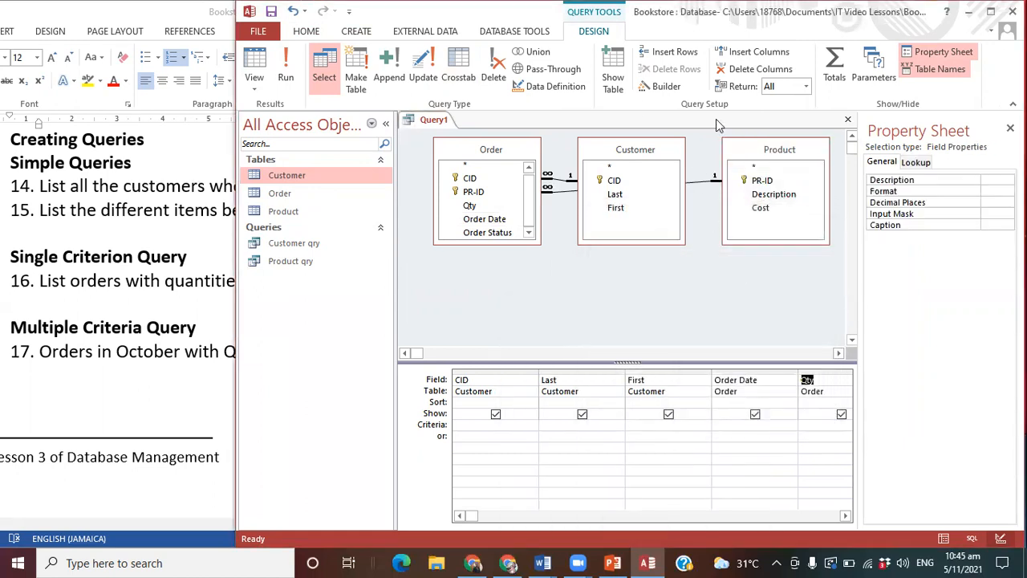
pyautogui.doubleClick(801, 196)
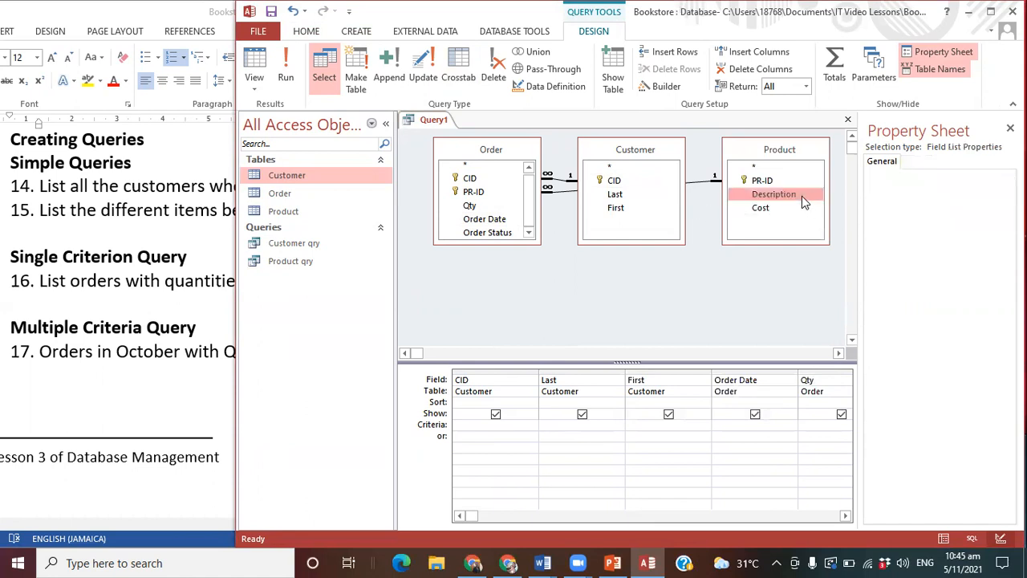
# Move the Description column ahead of the Order Date column in the query's design grid.
pyautogui.click(165, 307)
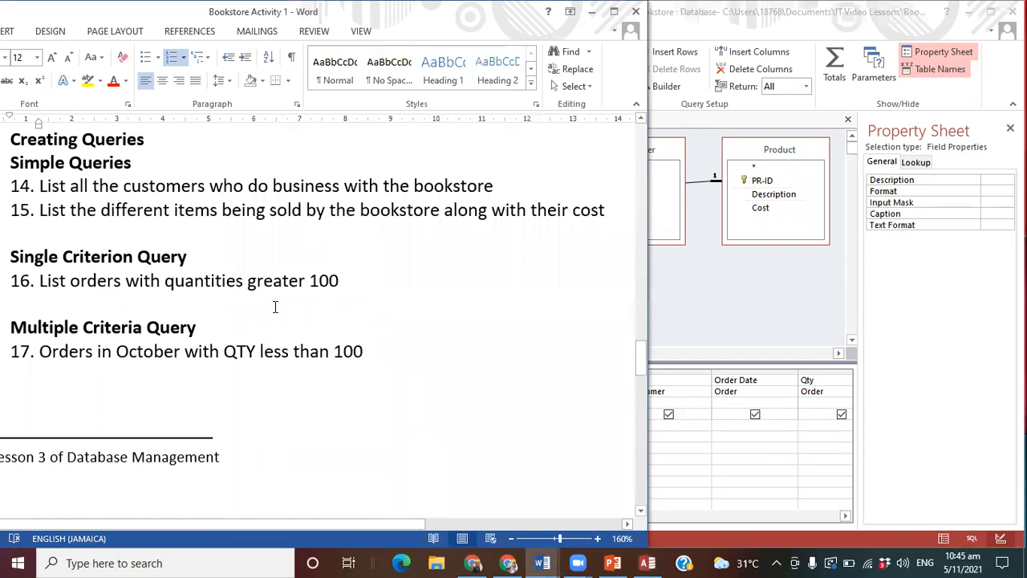
pyautogui.click(779, 275)
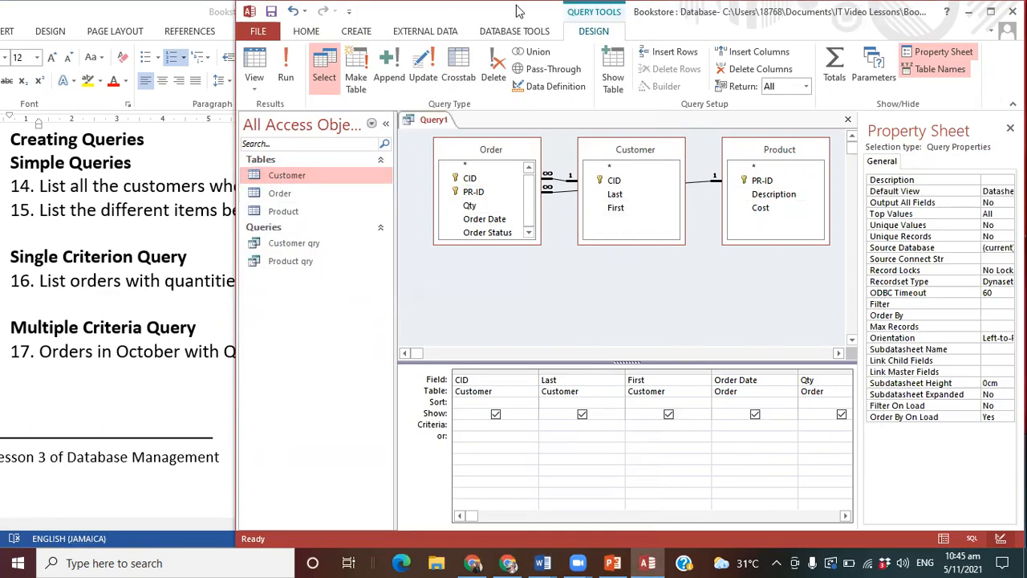
pyautogui.moveTo(785, 24); pyautogui.dragTo(702, 24)
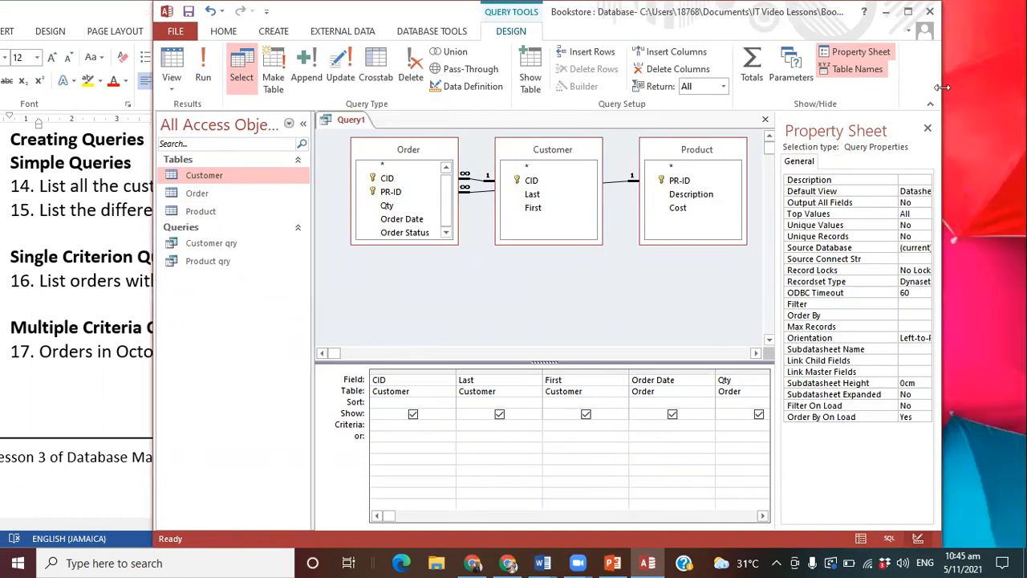
pyautogui.moveTo(942, 87); pyautogui.dragTo(1000, 87)
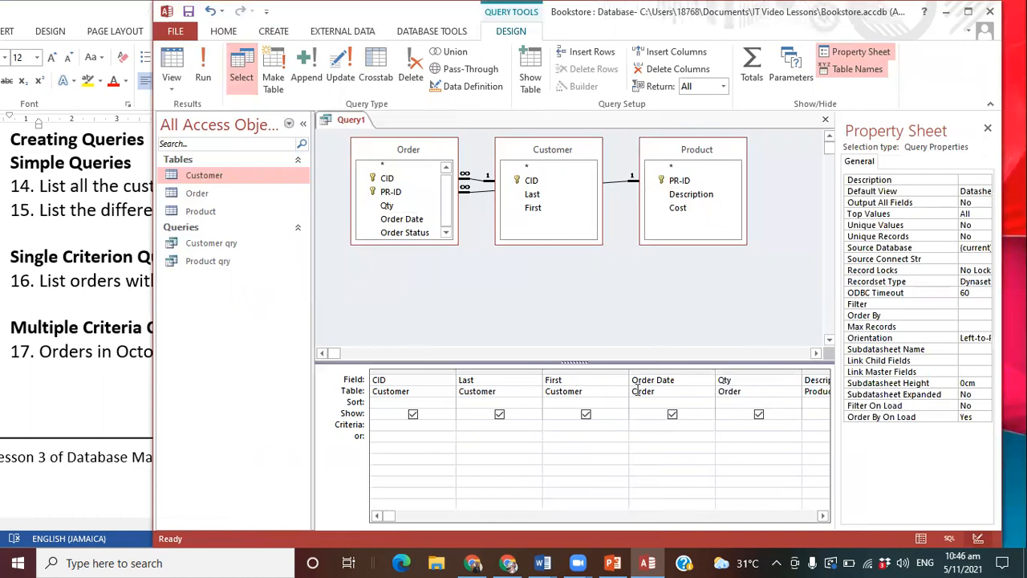
pyautogui.click(815, 371)
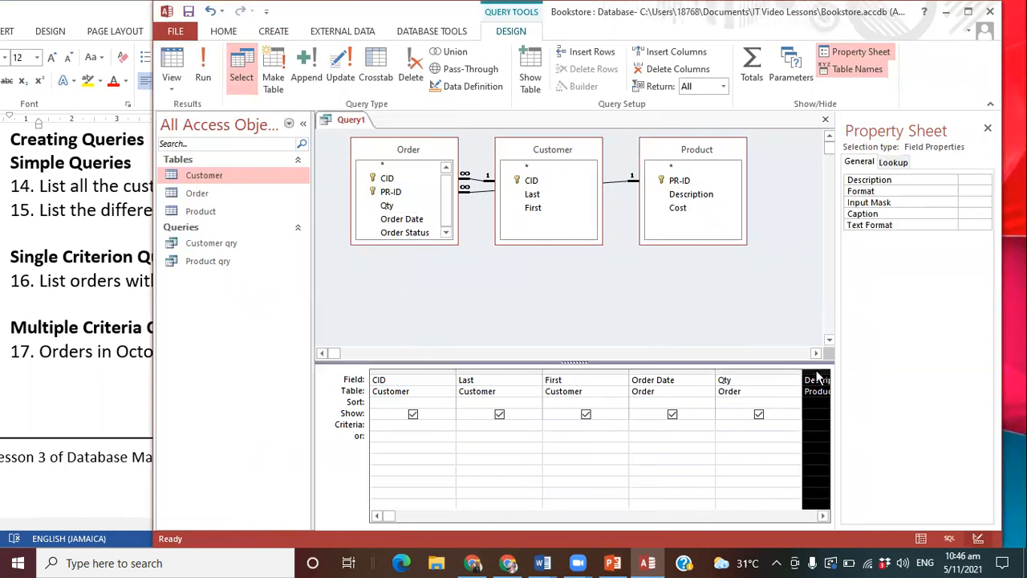
pyautogui.moveTo(817, 375); pyautogui.dragTo(680, 380)
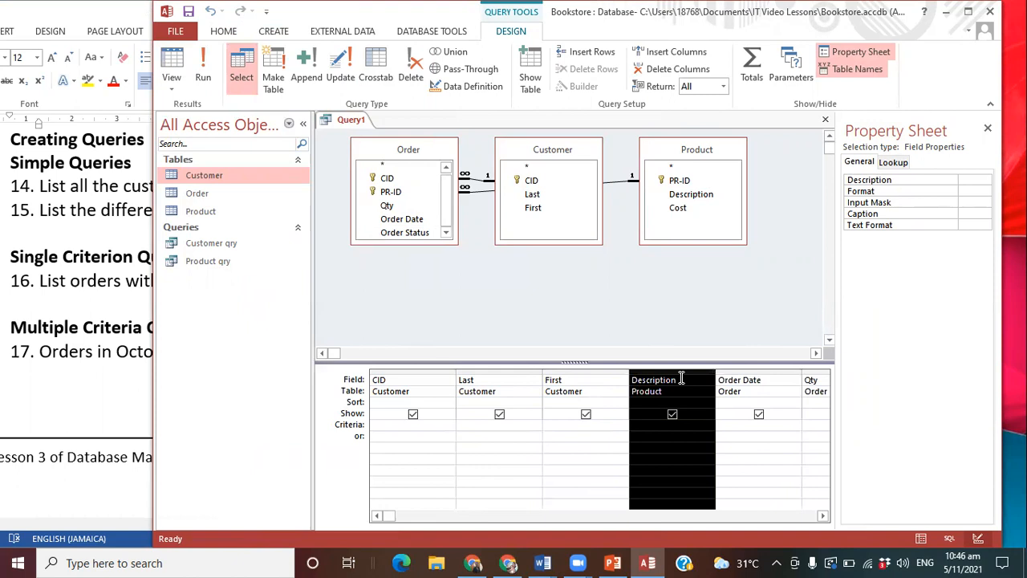
pyautogui.click(822, 517)
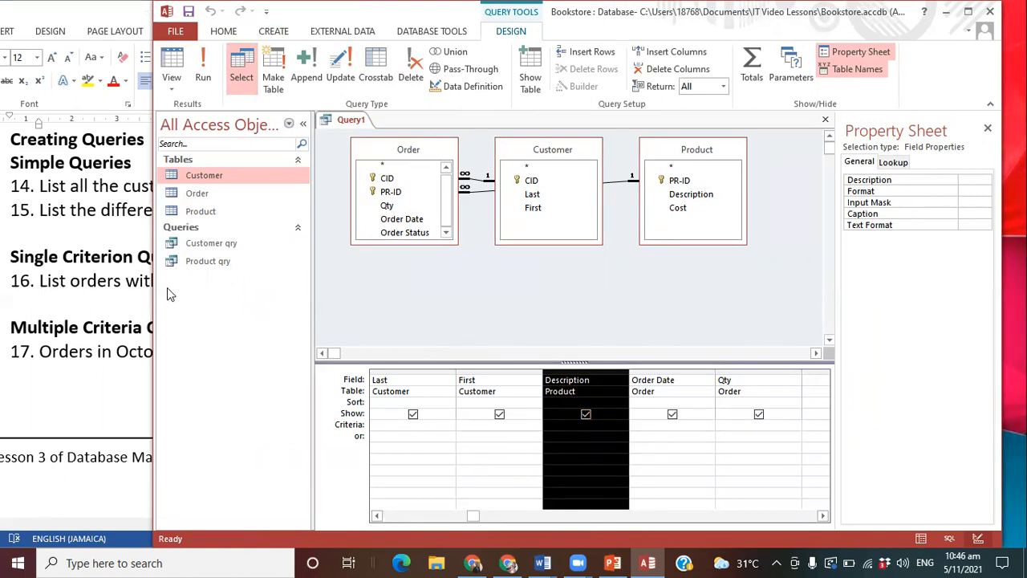
# Check the condition of task 16 in the Word document, then set the Qty criterion to >100 and run the query.
pyautogui.click(103, 298)
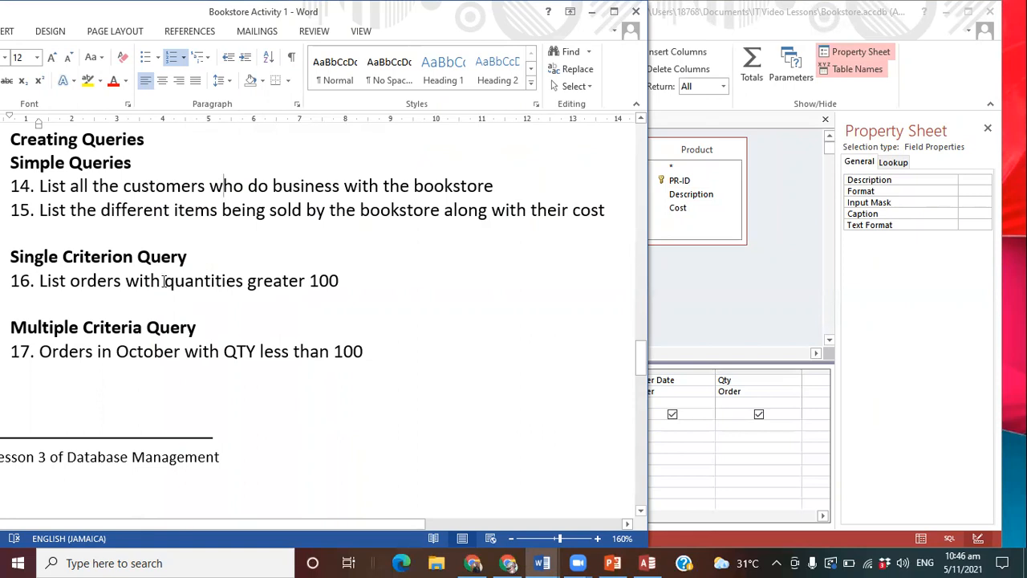
pyautogui.moveTo(164, 280); pyautogui.dragTo(335, 283)
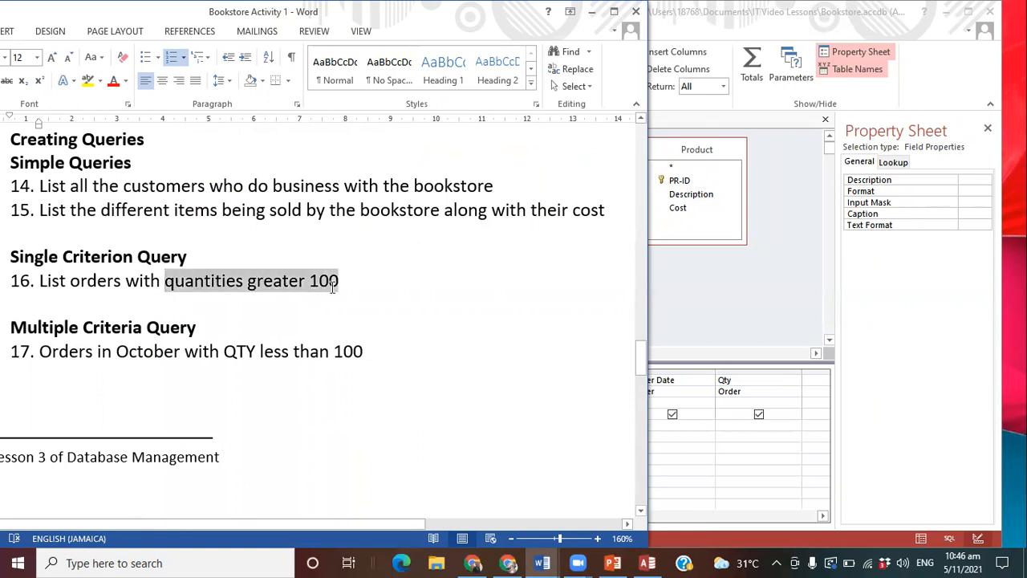
pyautogui.click(176, 282)
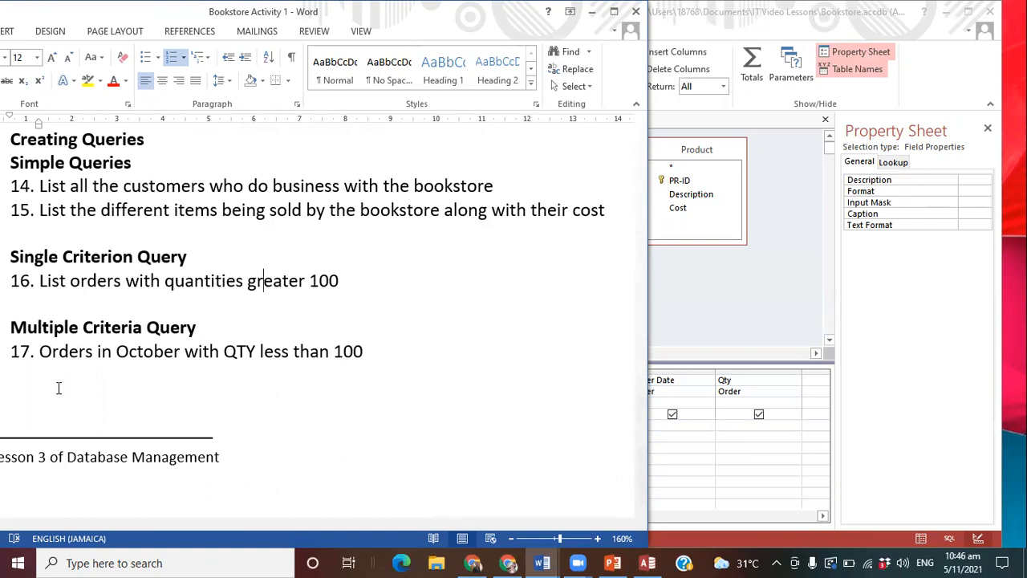
pyautogui.moveTo(248, 283); pyautogui.dragTo(300, 289)
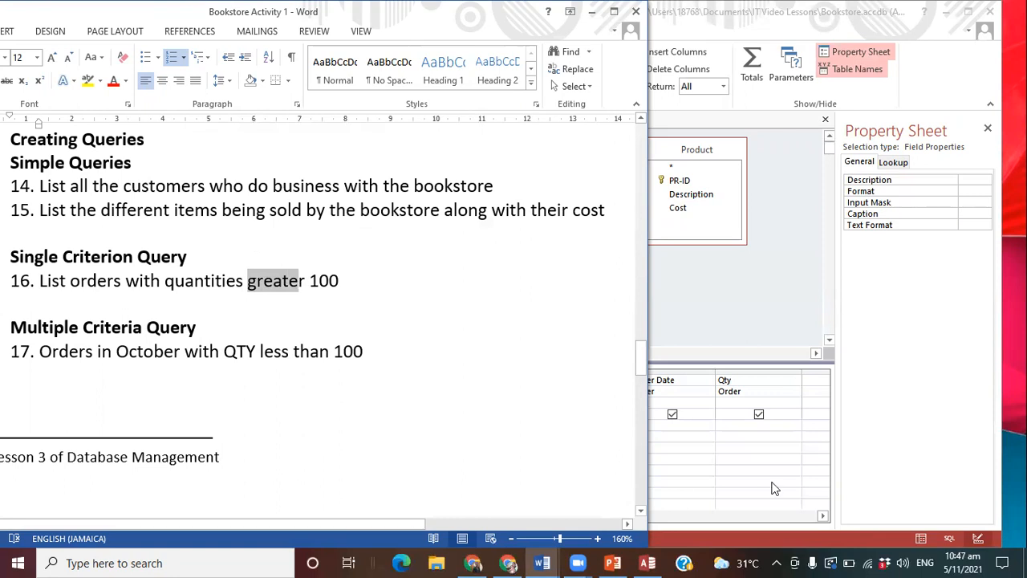
pyautogui.click(744, 447)
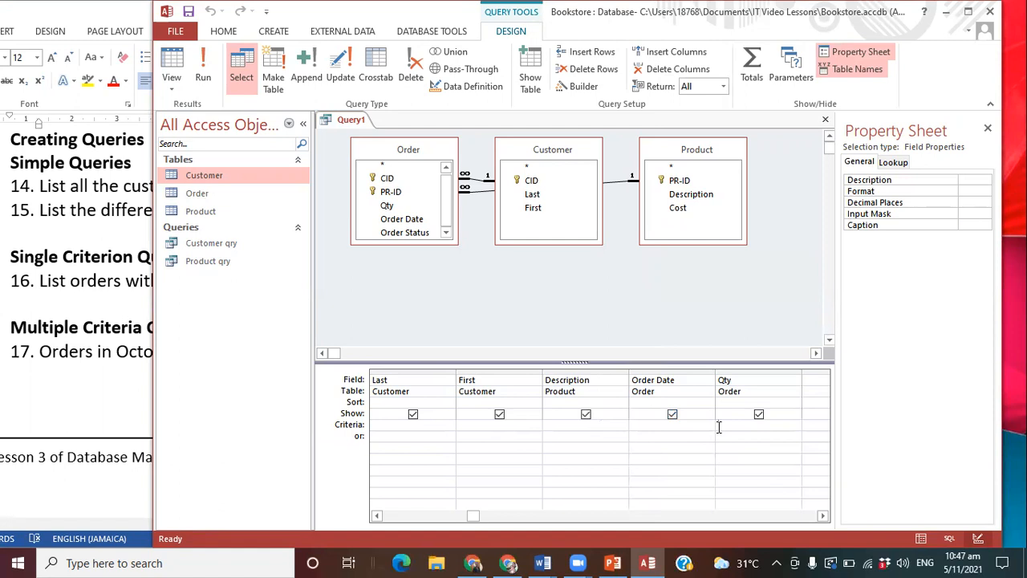
pyautogui.write('>100')
pyautogui.moveTo(471, 520); pyautogui.dragTo(373, 520)
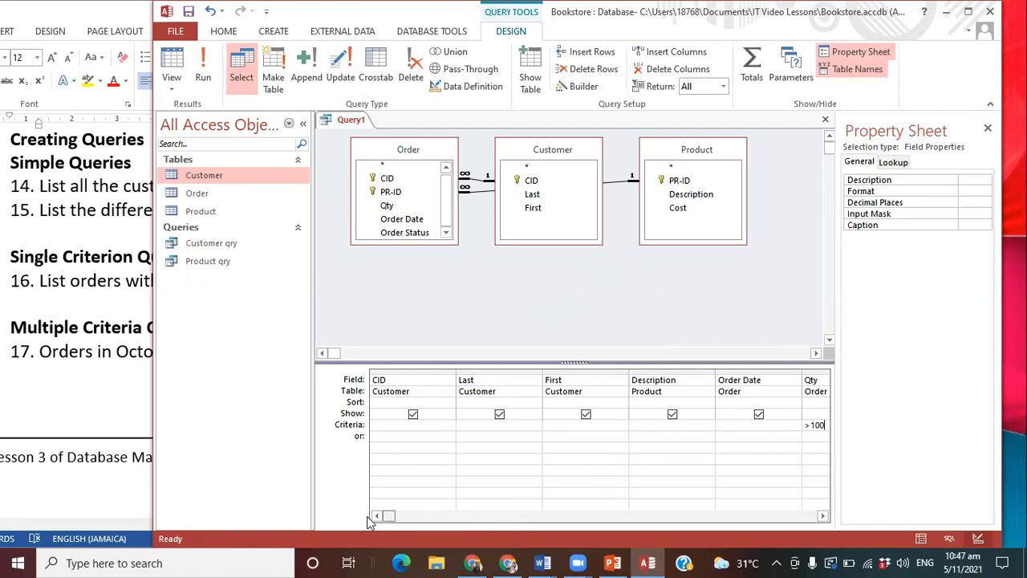
pyautogui.click(214, 76)
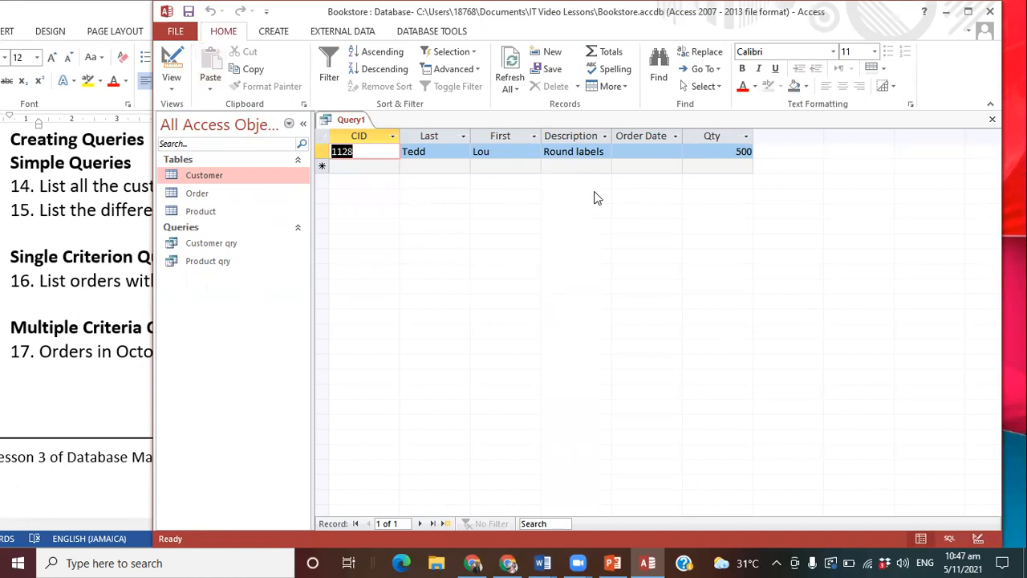
# Return the query to Design view, change the Qty criterion to >50 and run it again.
pyautogui.rightClick(354, 127)
pyautogui.click(387, 191)
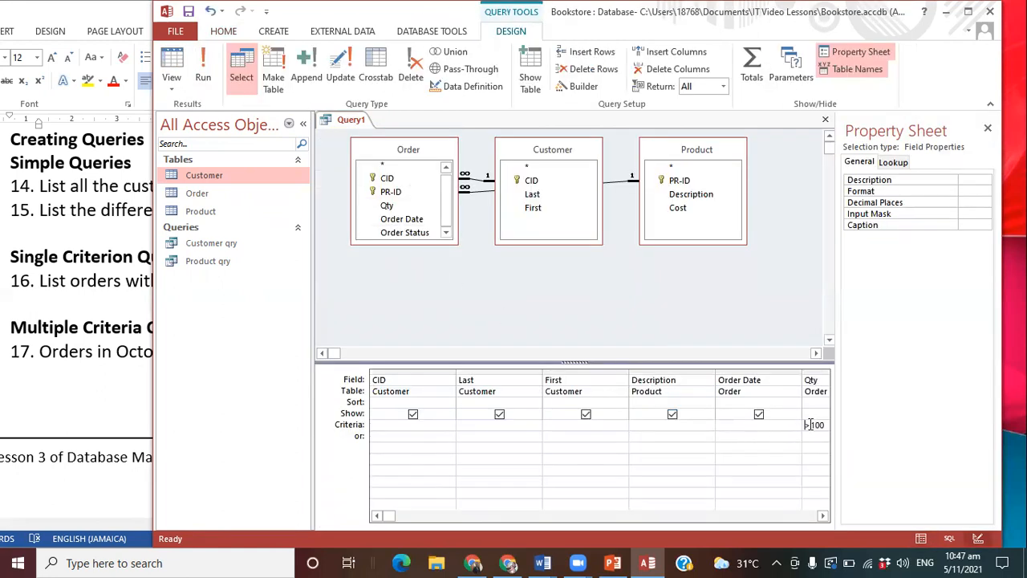
pyautogui.doubleClick(815, 425)
pyautogui.write('50')
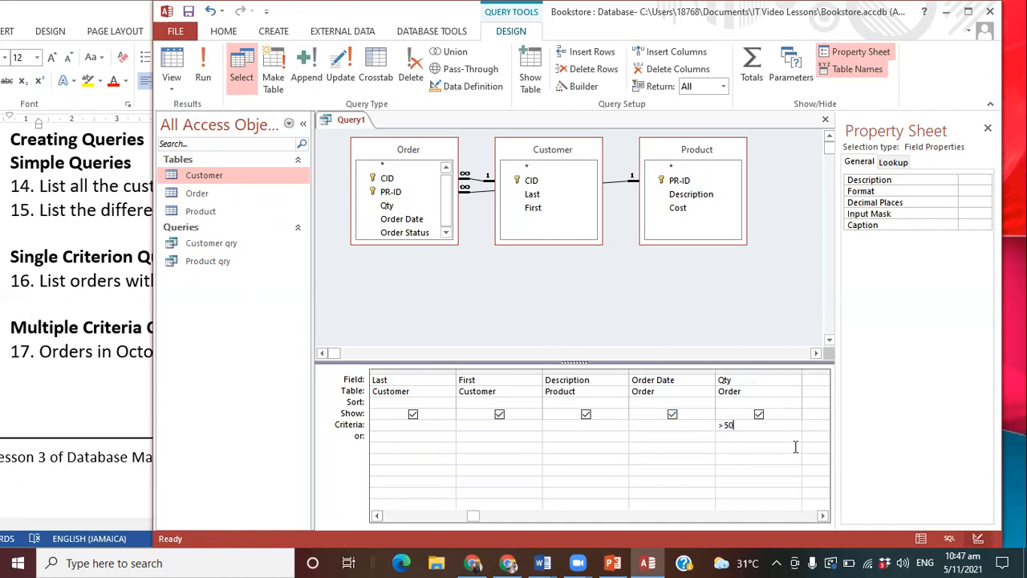
pyautogui.click(201, 63)
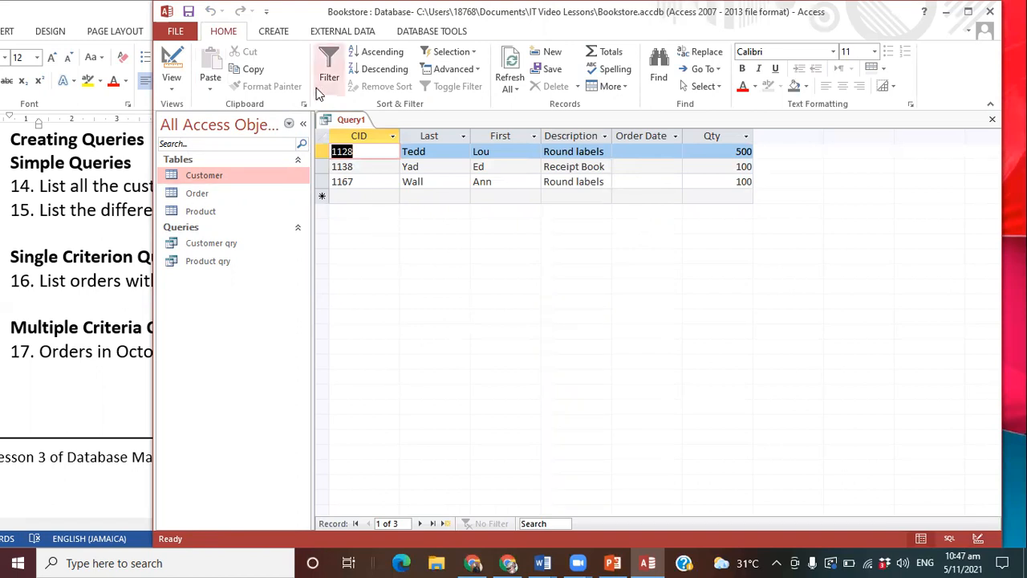
# Reopen the query in Design view and set the Qty criterion to >100.
pyautogui.rightClick(343, 124)
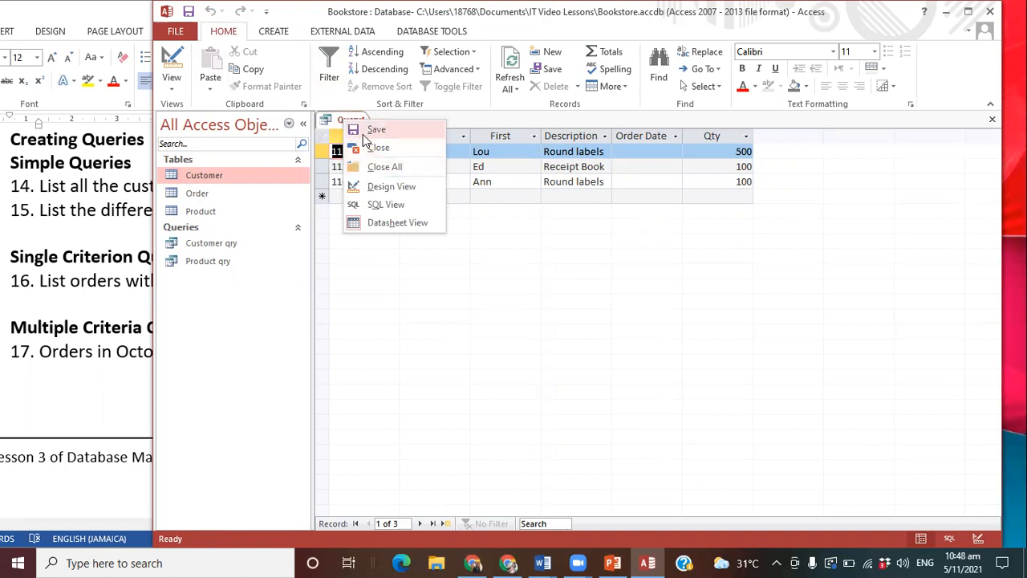
pyautogui.click(392, 187)
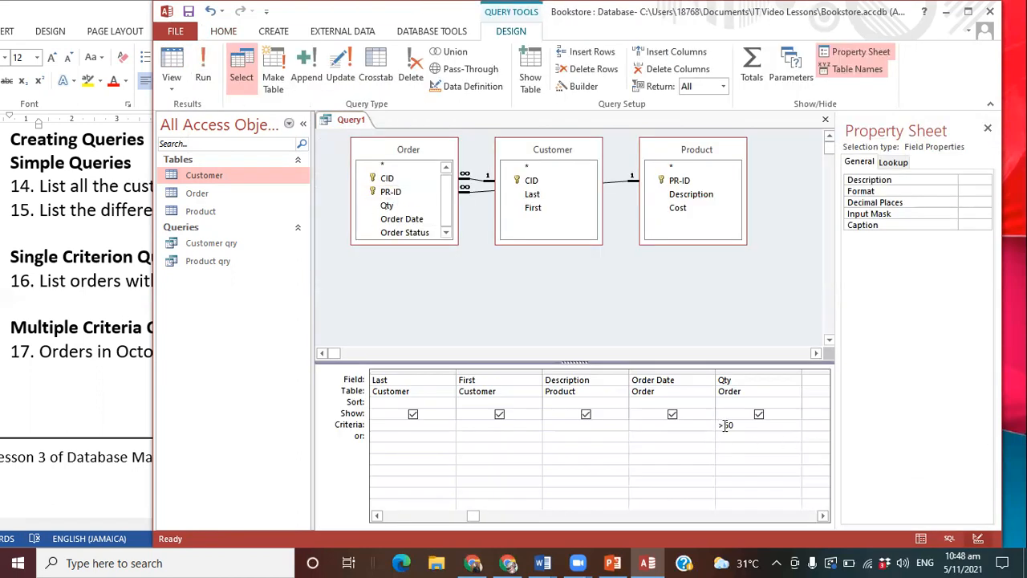
pyautogui.press('BackSpace')
pyautogui.press('BackSpace')
pyautogui.write('100')
# Save the query as Orders >100 and close it.
pyautogui.click(187, 11)
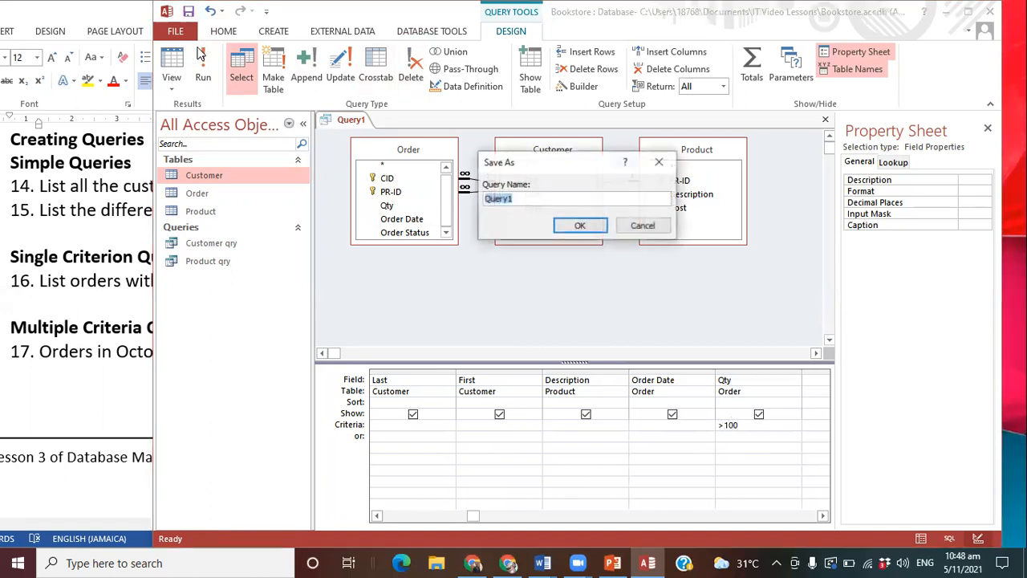
pyautogui.write('Orders >100')
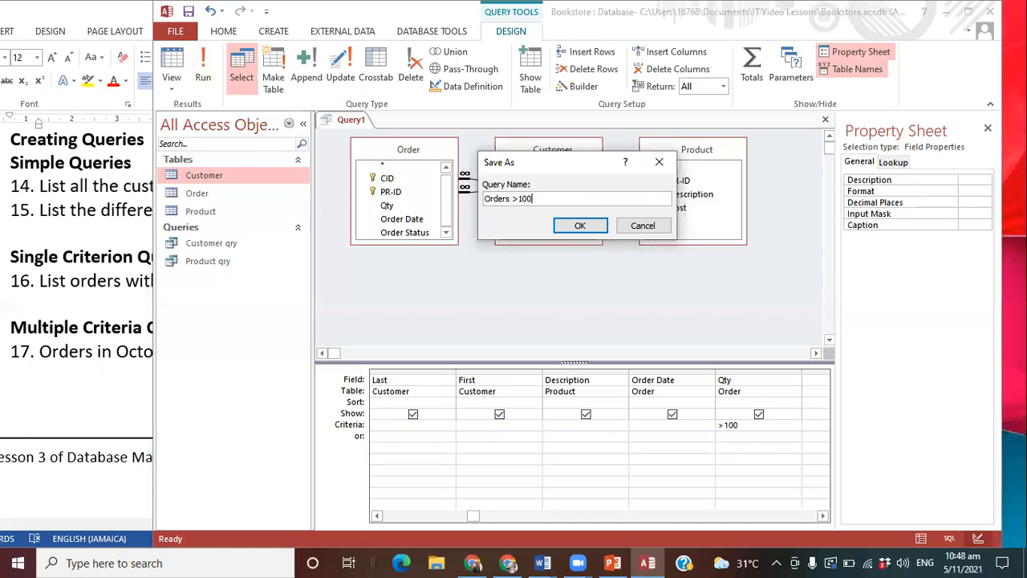
pyautogui.click(591, 224)
pyautogui.rightClick(367, 122)
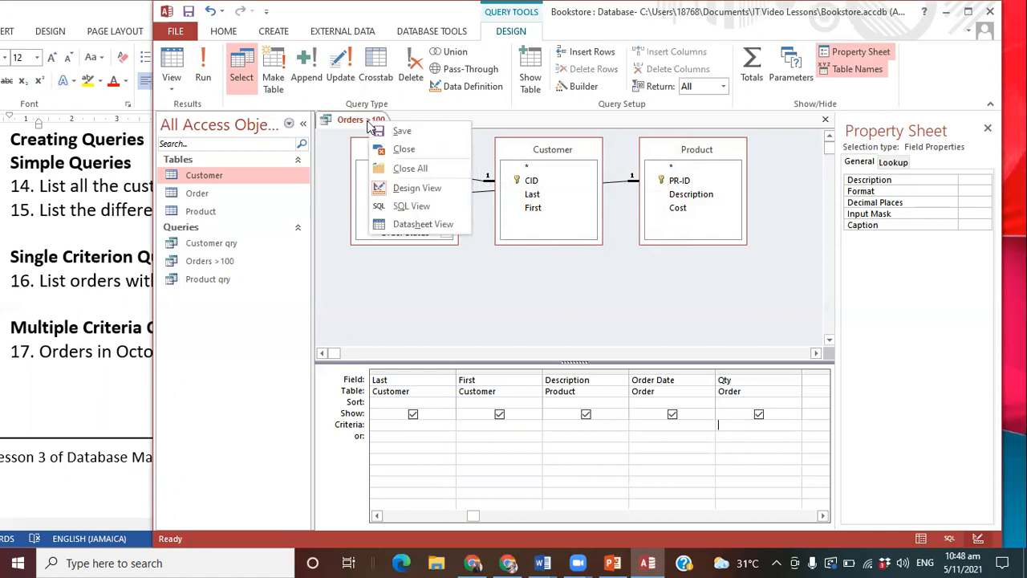
pyautogui.click(397, 151)
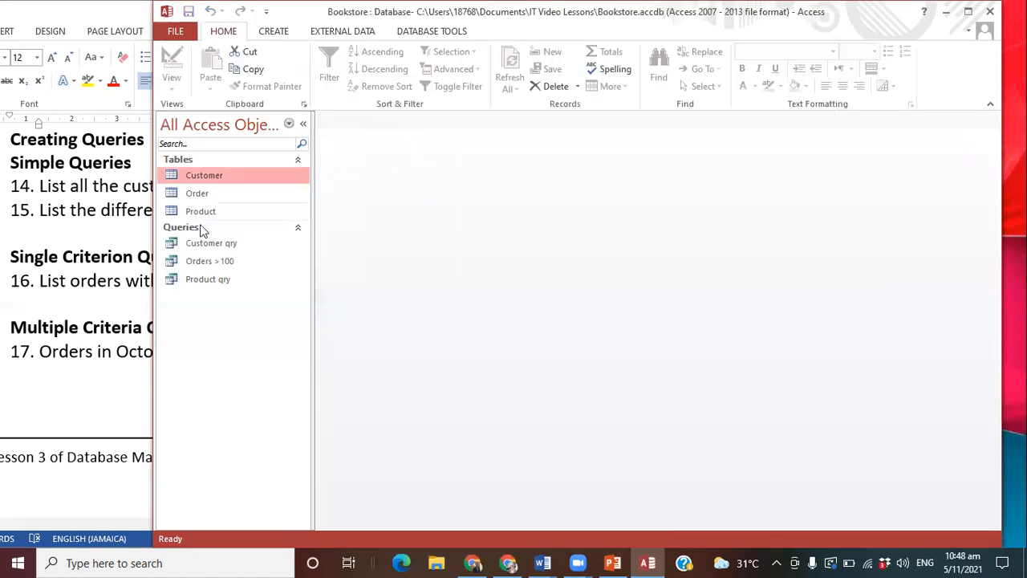
# Check the October and quantity conditions of task 17 in the Word document and create a new query in Design view.
pyautogui.click(62, 263)
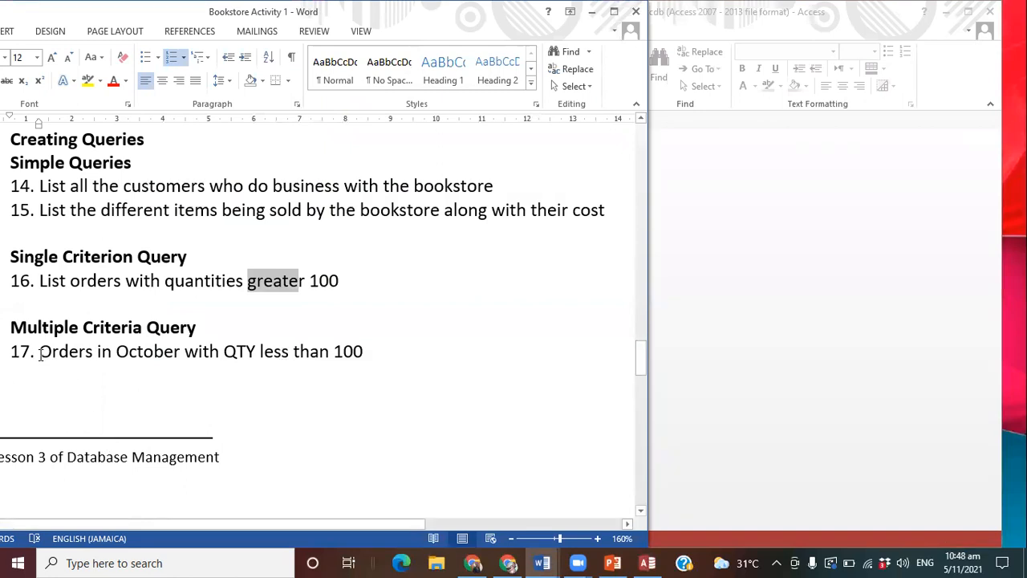
pyautogui.click(133, 353)
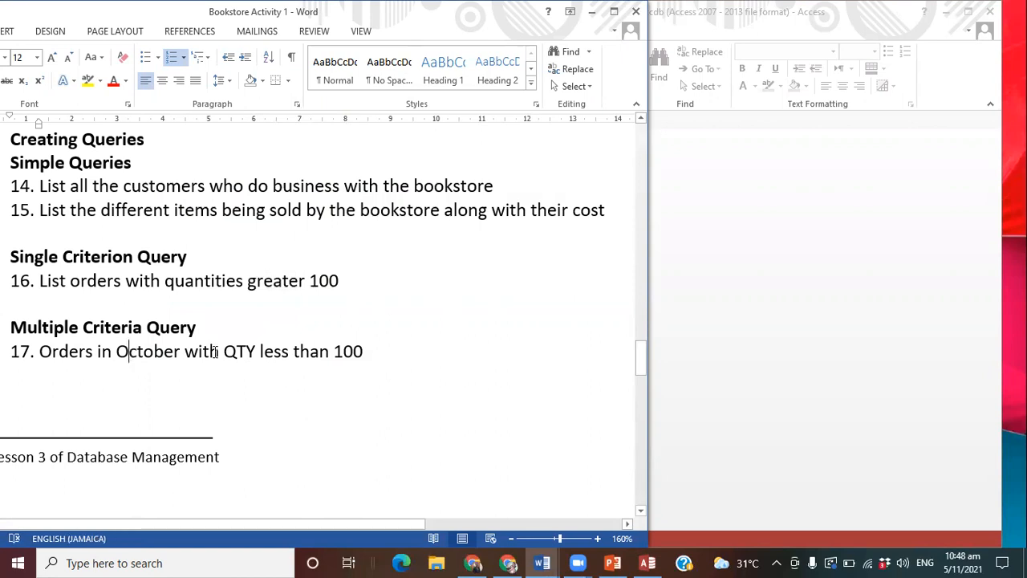
pyautogui.press('End')
pyautogui.moveTo(116, 353); pyautogui.dragTo(180, 356)
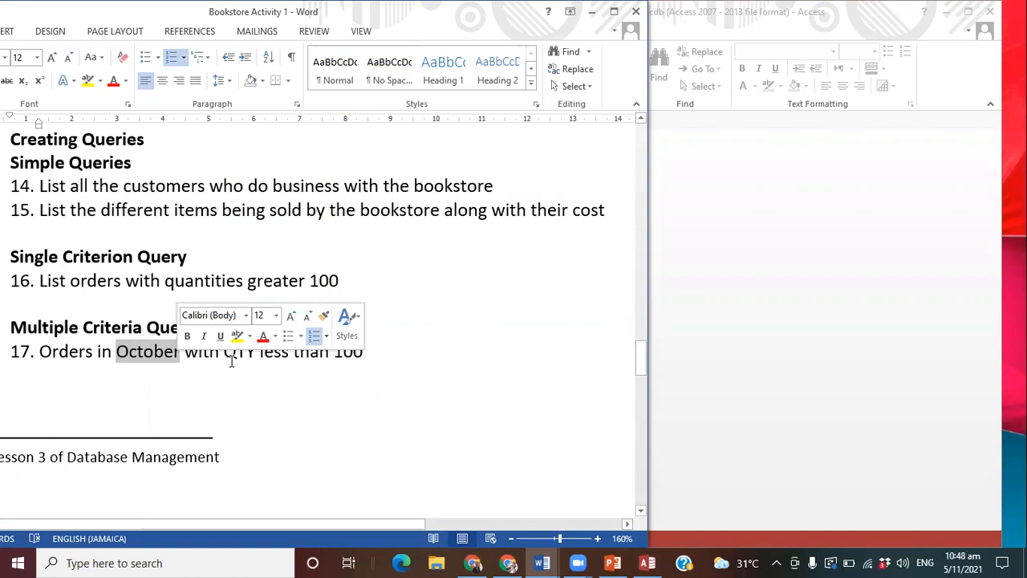
pyautogui.moveTo(225, 353); pyautogui.dragTo(359, 350)
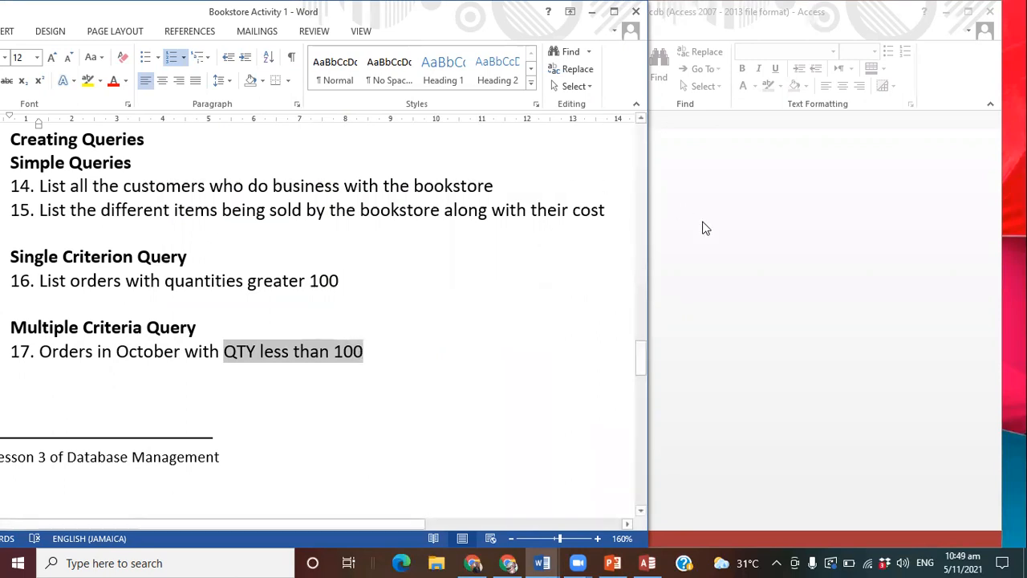
pyautogui.click(731, 315)
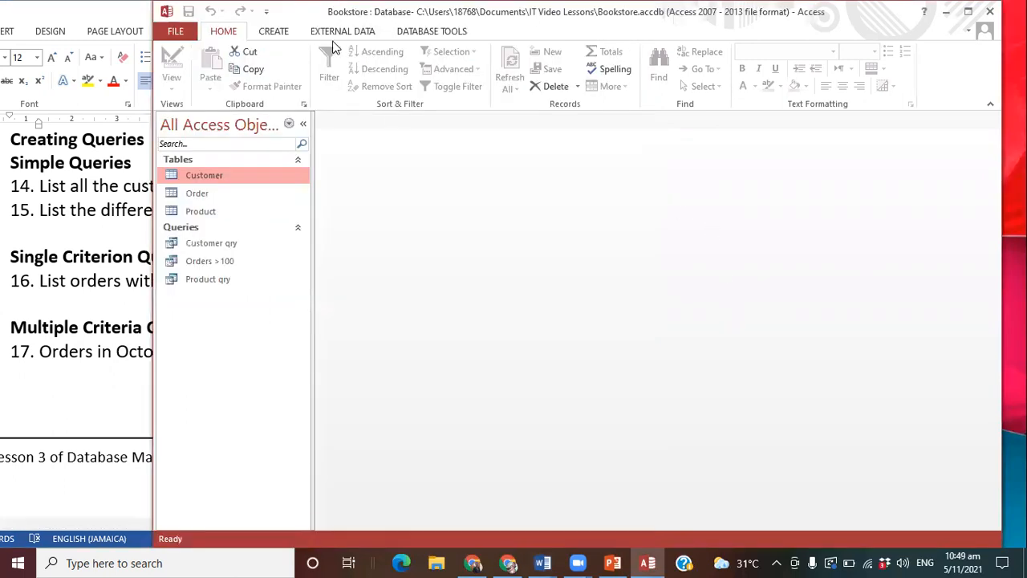
pyautogui.click(274, 30)
pyautogui.click(375, 74)
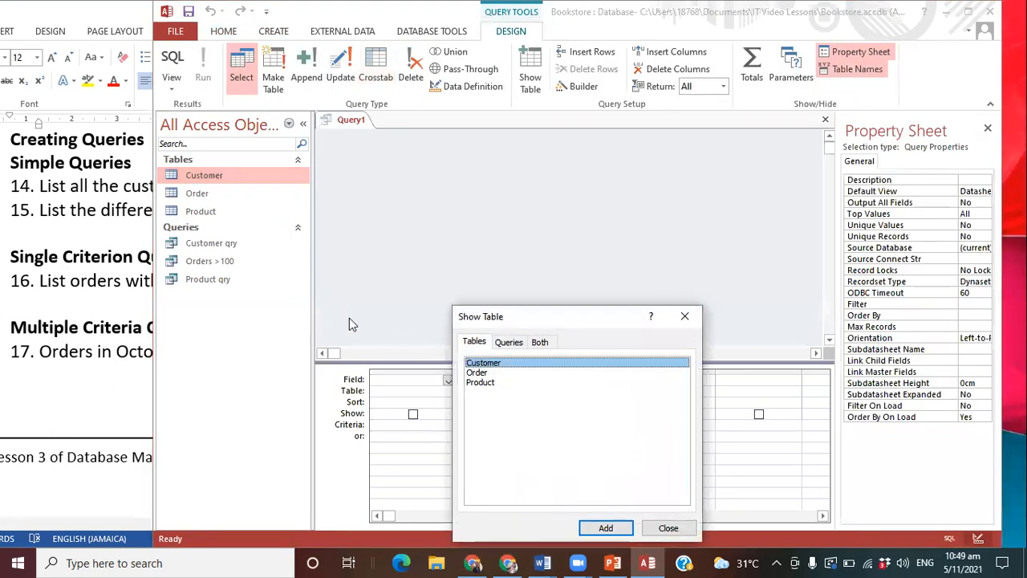
# Add the Customer and Order tables to the new query.
pyautogui.click(102, 315)
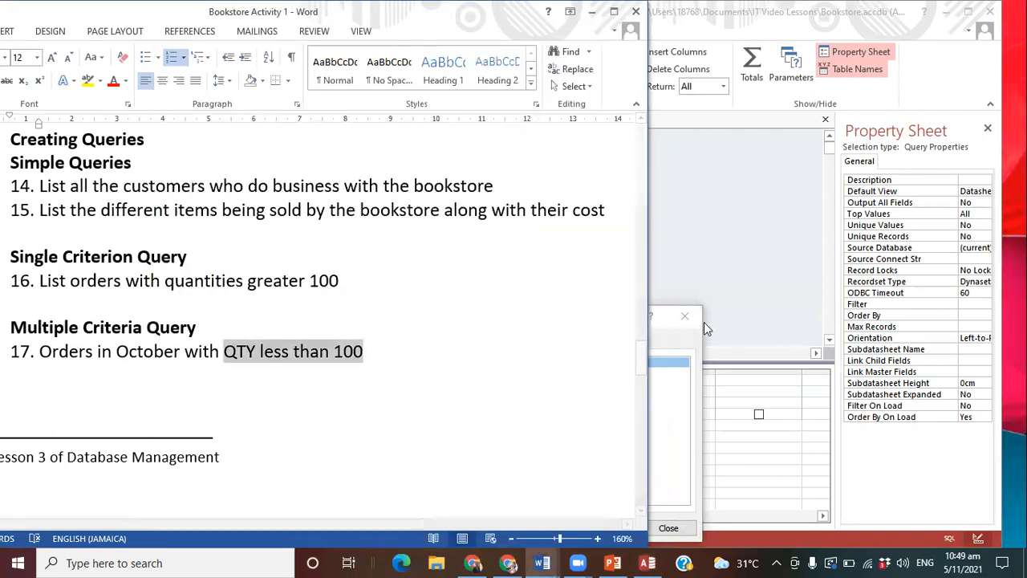
pyautogui.click(678, 335)
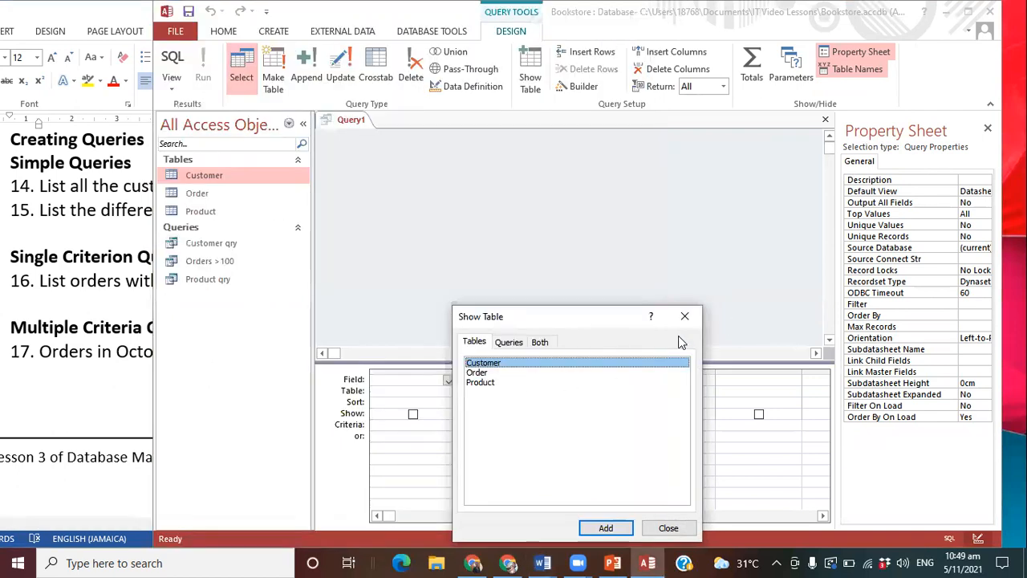
pyautogui.doubleClick(516, 361)
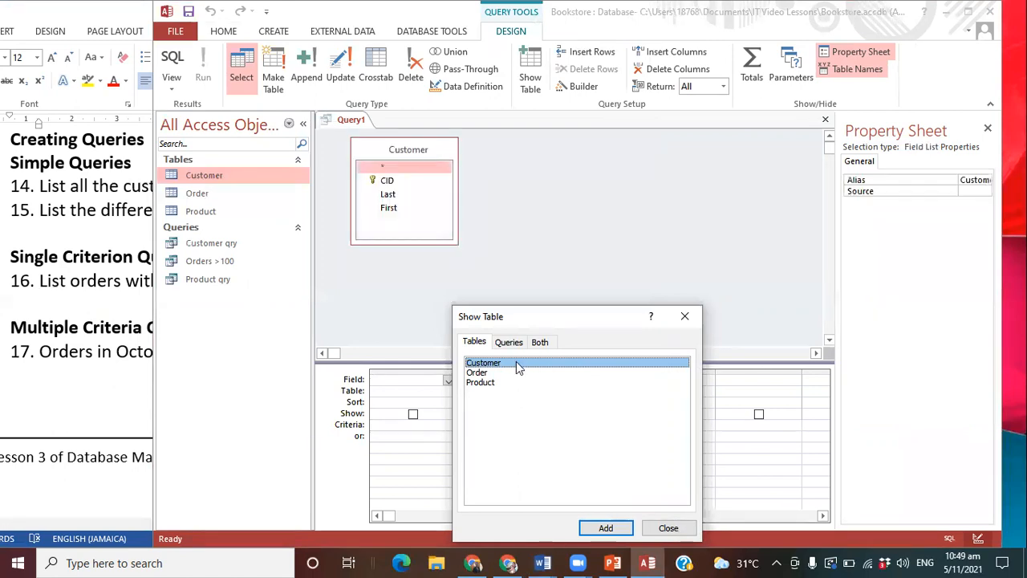
pyautogui.doubleClick(476, 373)
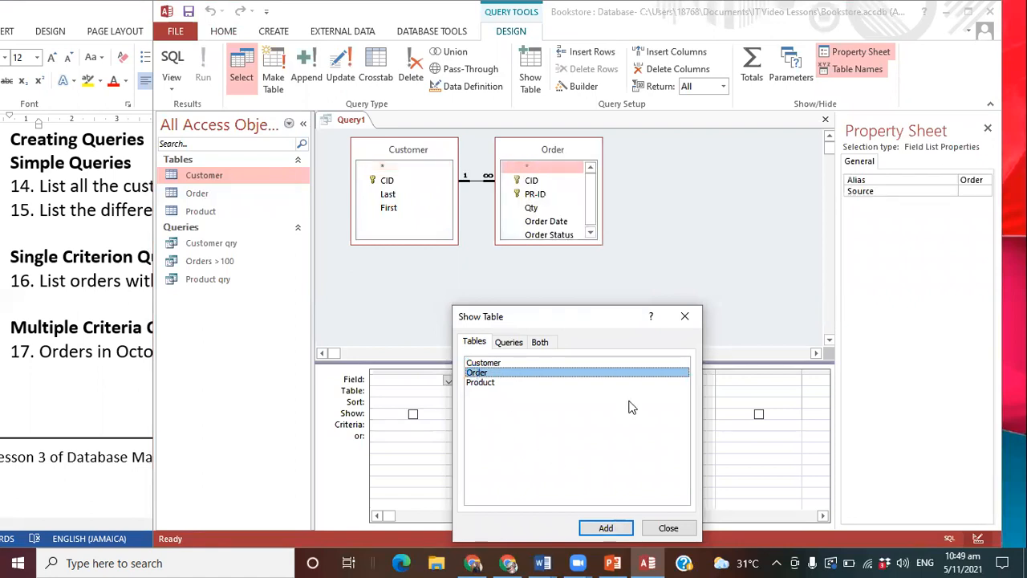
pyautogui.click(685, 316)
# Place the Customer table's CID, Last and First fields in the new query's design grid.
pyautogui.doubleClick(387, 181)
pyautogui.doubleClick(390, 195)
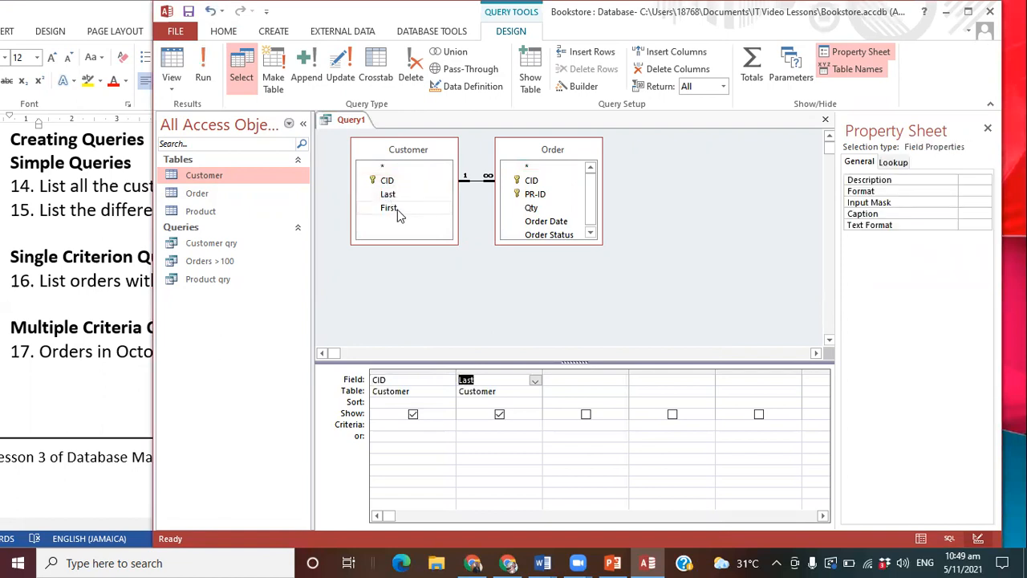
pyautogui.doubleClick(391, 211)
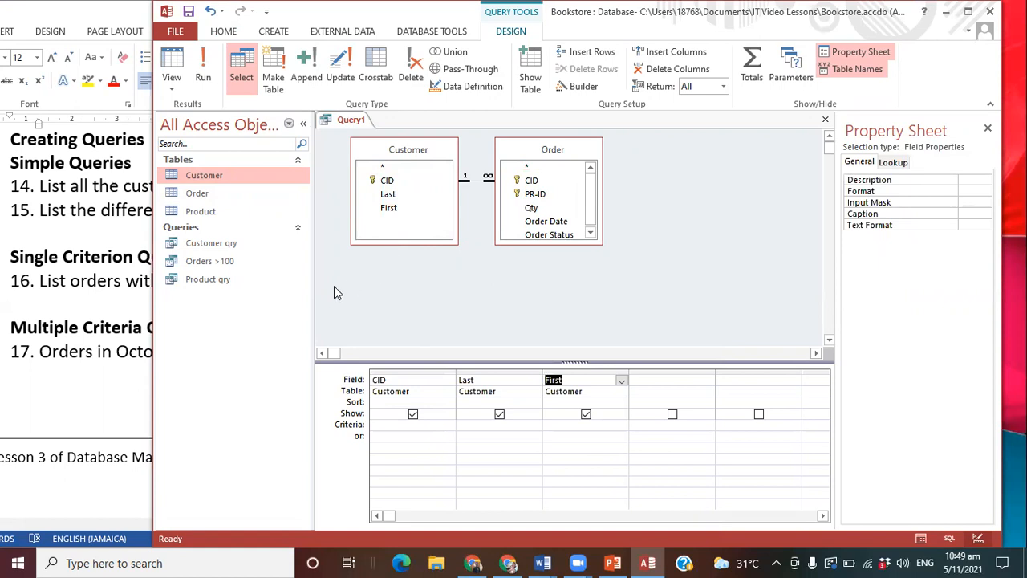
# Add the Order table's Order Date and Qty fields to the query's design grid.
pyautogui.click(133, 281)
pyautogui.click(686, 259)
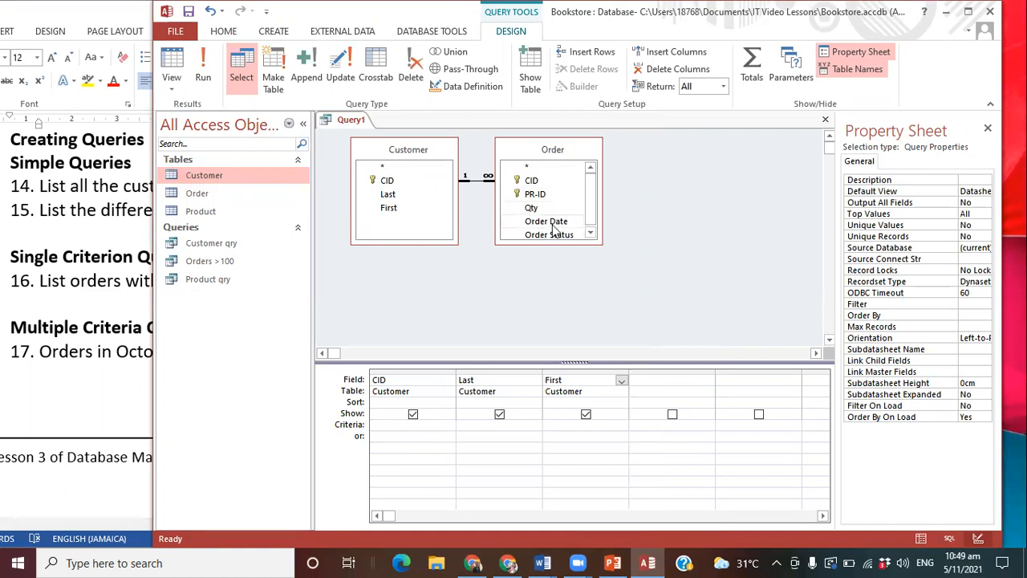
pyautogui.doubleClick(549, 222)
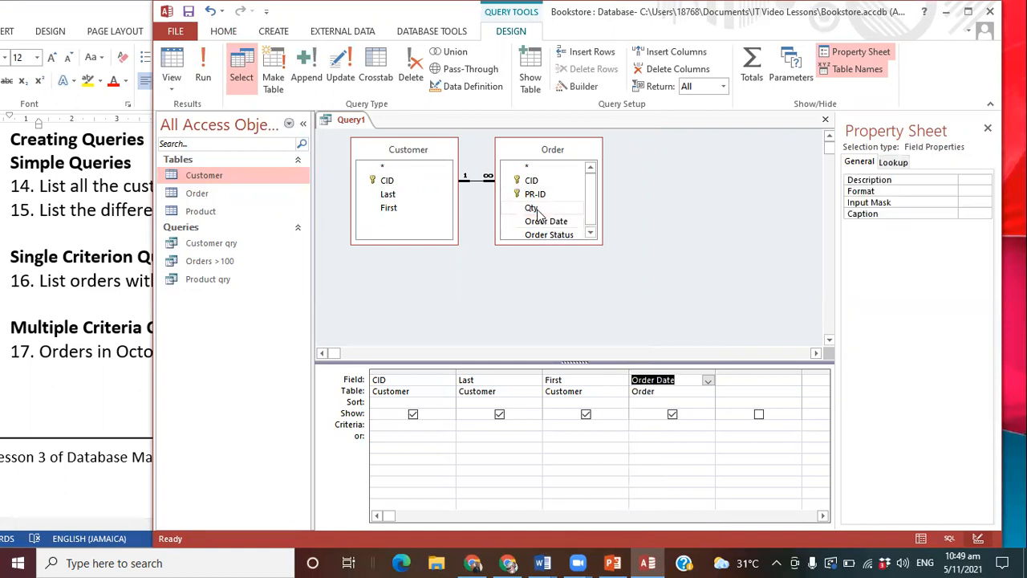
pyautogui.doubleClick(536, 212)
pyautogui.click(671, 226)
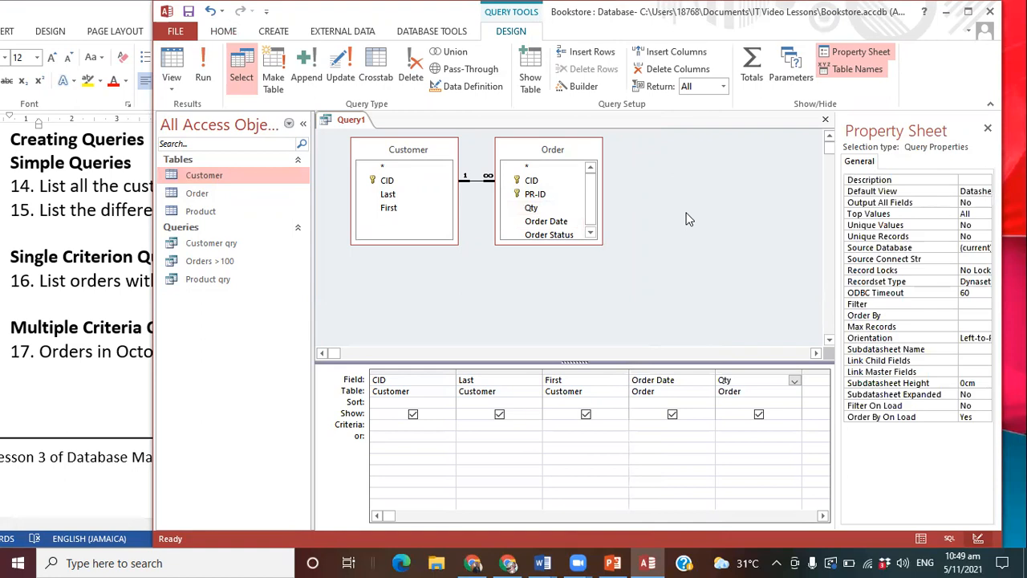
# Check the quantity condition of task 17 in the Word document and set the Qty criterion to <100.
pyautogui.click(654, 428)
pyautogui.click(750, 432)
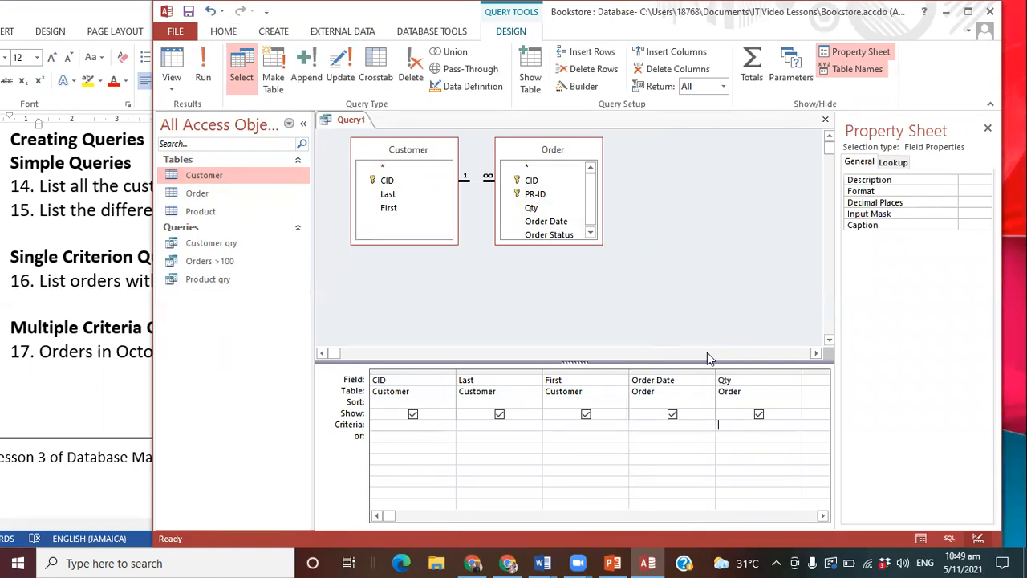
pyautogui.click(113, 319)
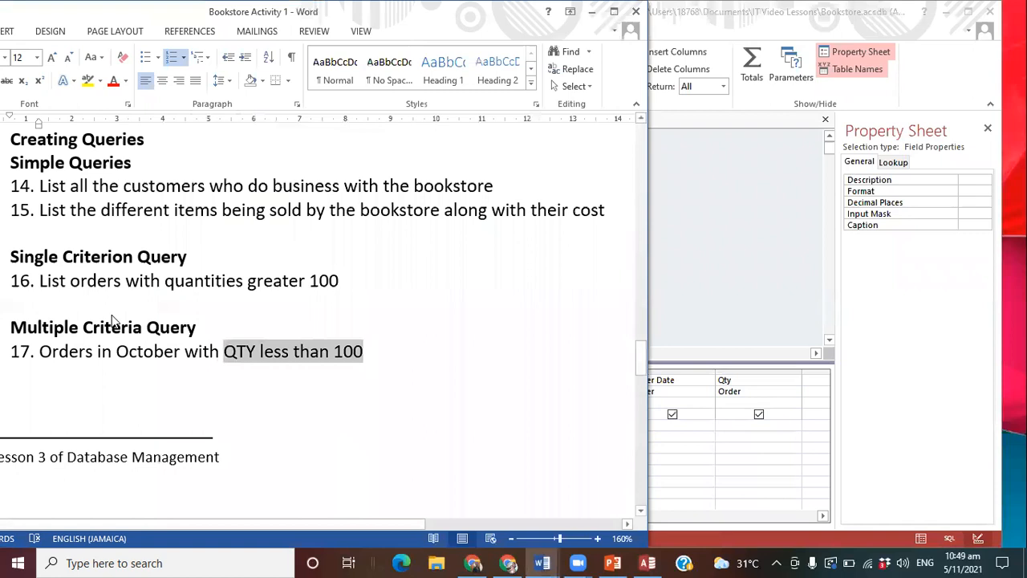
pyautogui.click(746, 425)
pyautogui.write('<1')
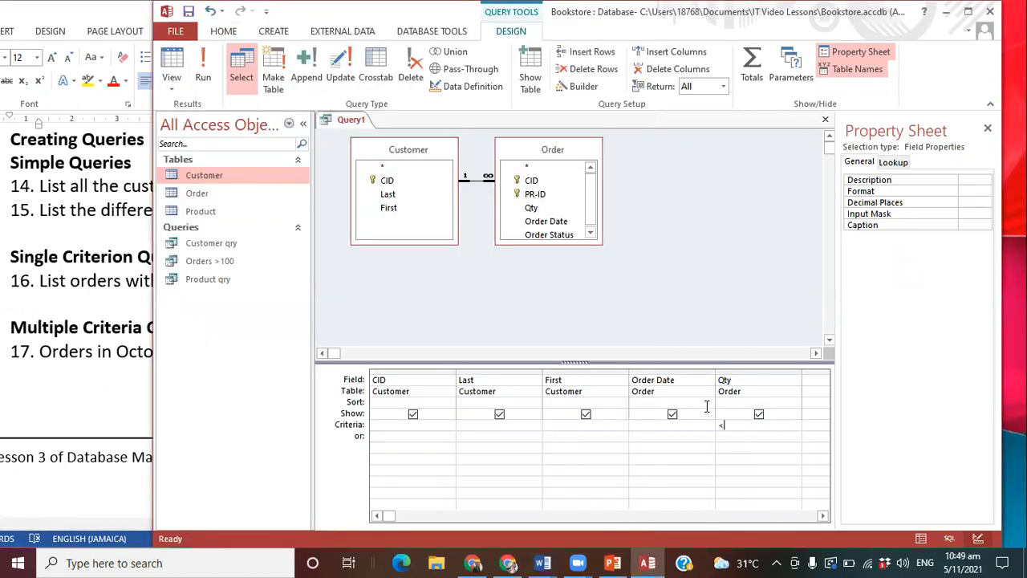
pyautogui.write('00')
# Narrow the First column and widen the Order Date column in the design grid.
pyautogui.click(652, 425)
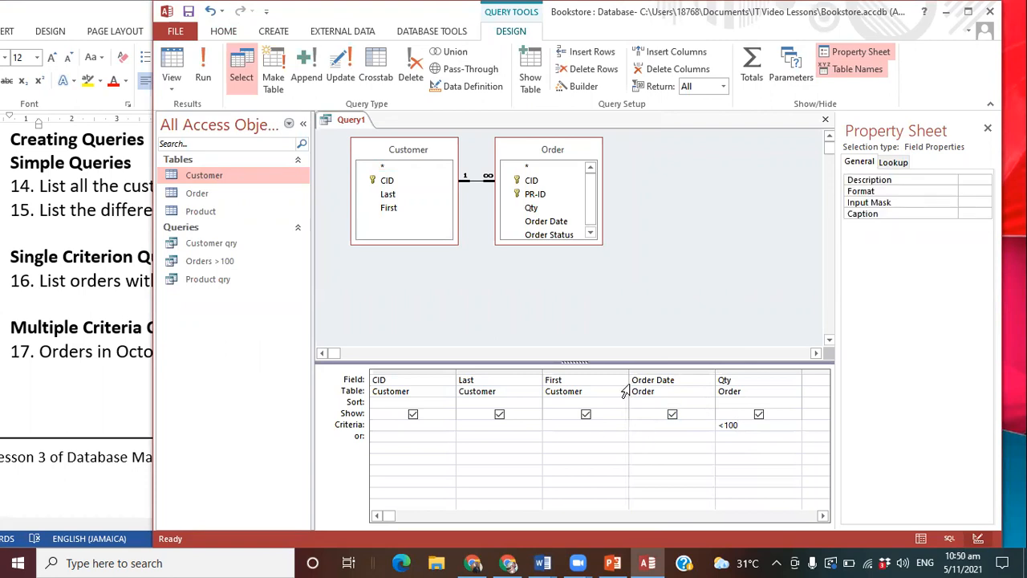
pyautogui.moveTo(629, 372); pyautogui.dragTo(606, 372)
pyautogui.moveTo(693, 370); pyautogui.dragTo(766, 369)
# Set the Order Date criterion to >30/9/2021 AND <1/11/2021.
pyautogui.click(619, 423)
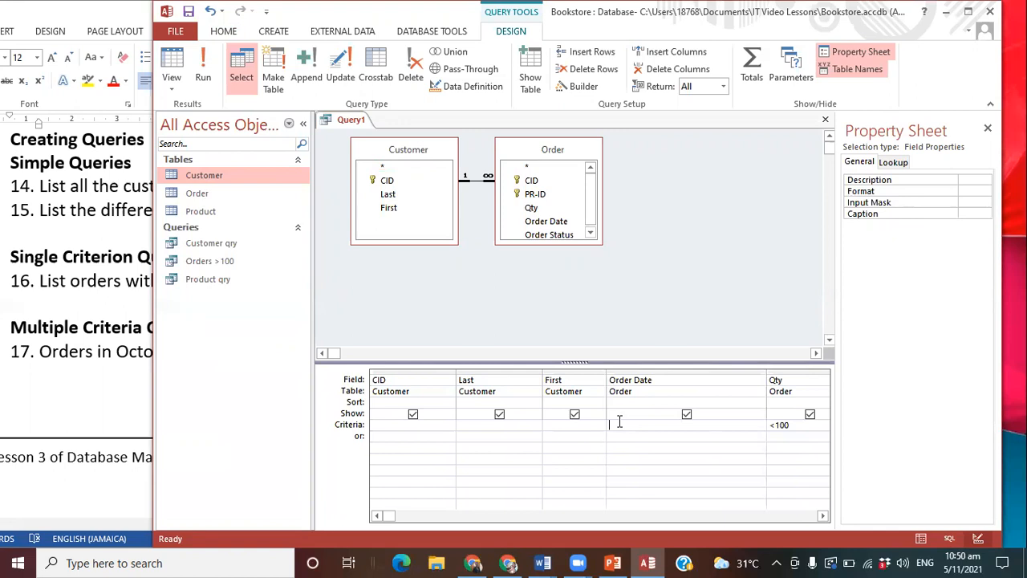
pyautogui.write('>')
pyautogui.write('30/')
pyautogui.write('0')
pyautogui.write('9/2021')
pyautogui.write(' AN')
pyautogui.write('D')
pyautogui.write(' <')
pyautogui.write('1')
pyautogui.write('/')
pyautogui.write('11/202')
pyautogui.write('1')
pyautogui.press('Tab')
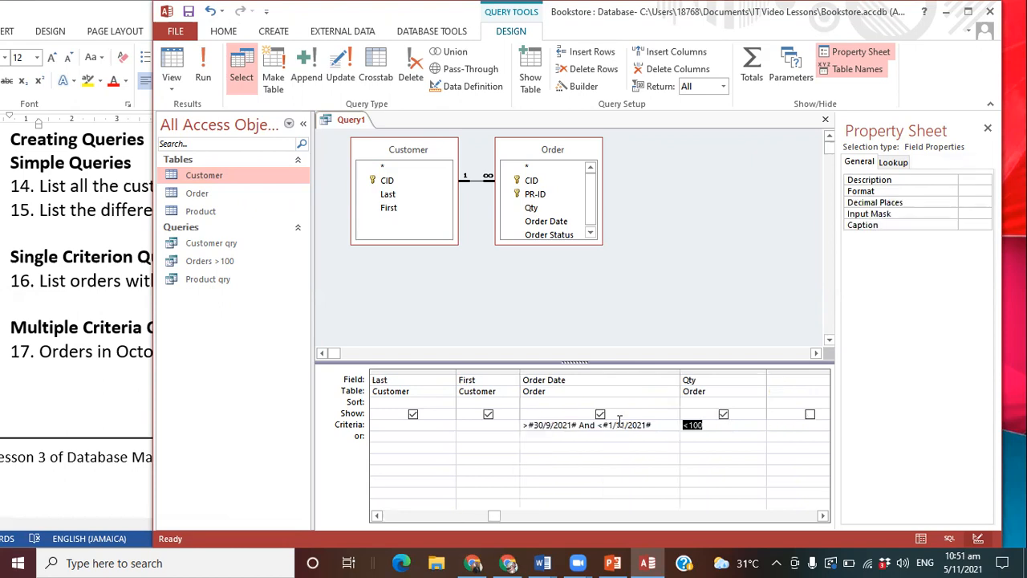
# Review both dates in the Order Date criterion, and run the query before returning to Design view.
pyautogui.click(529, 426)
pyautogui.moveTo(529, 427); pyautogui.dragTo(578, 426)
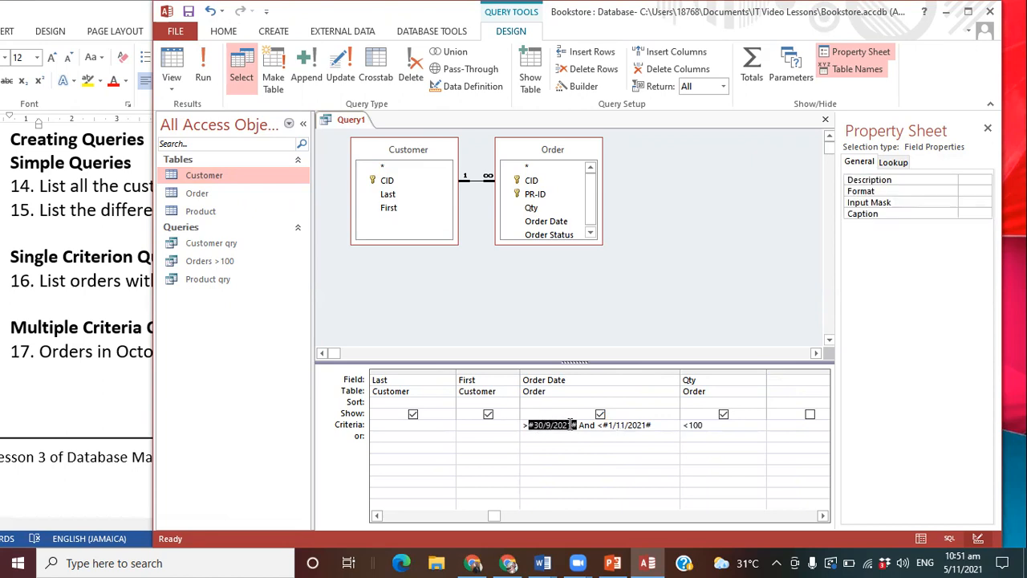
pyautogui.moveTo(602, 426); pyautogui.dragTo(652, 426)
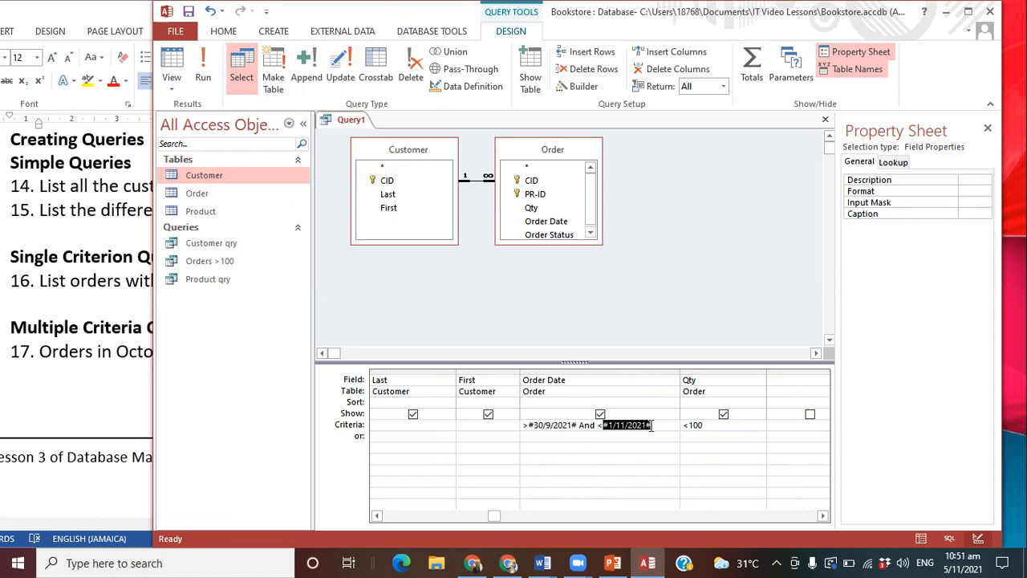
pyautogui.click(653, 446)
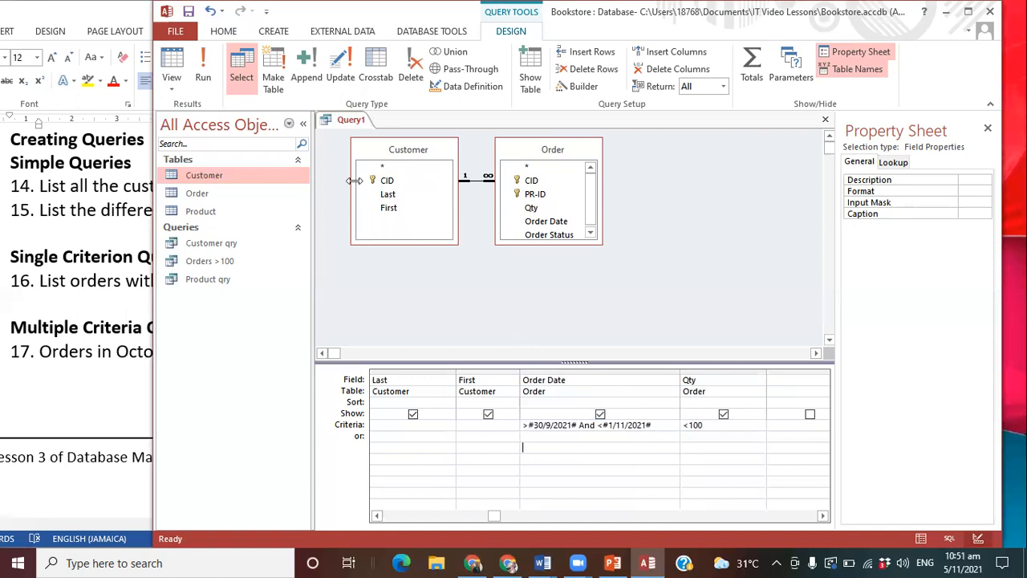
pyautogui.click(207, 79)
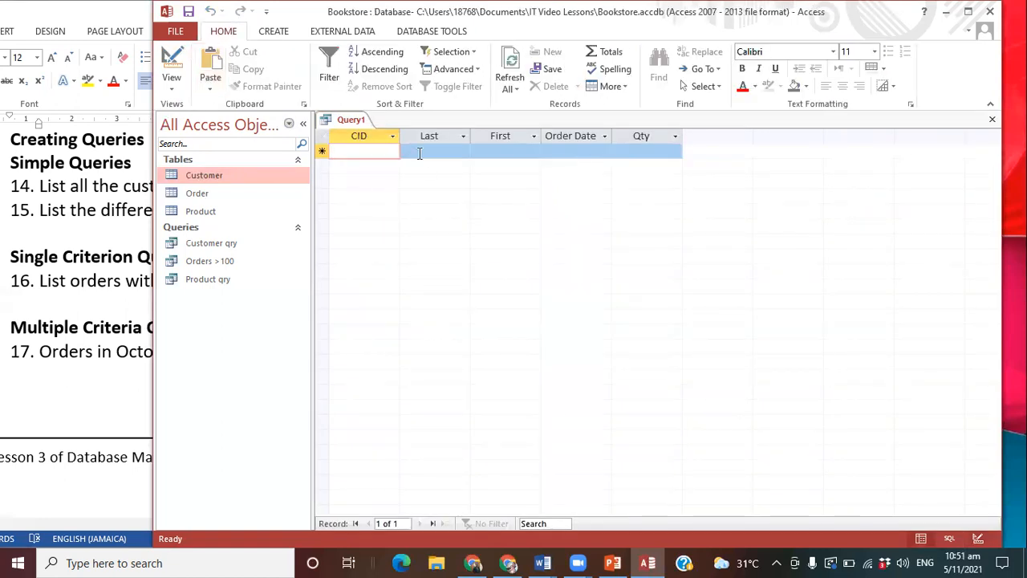
pyautogui.rightClick(351, 122)
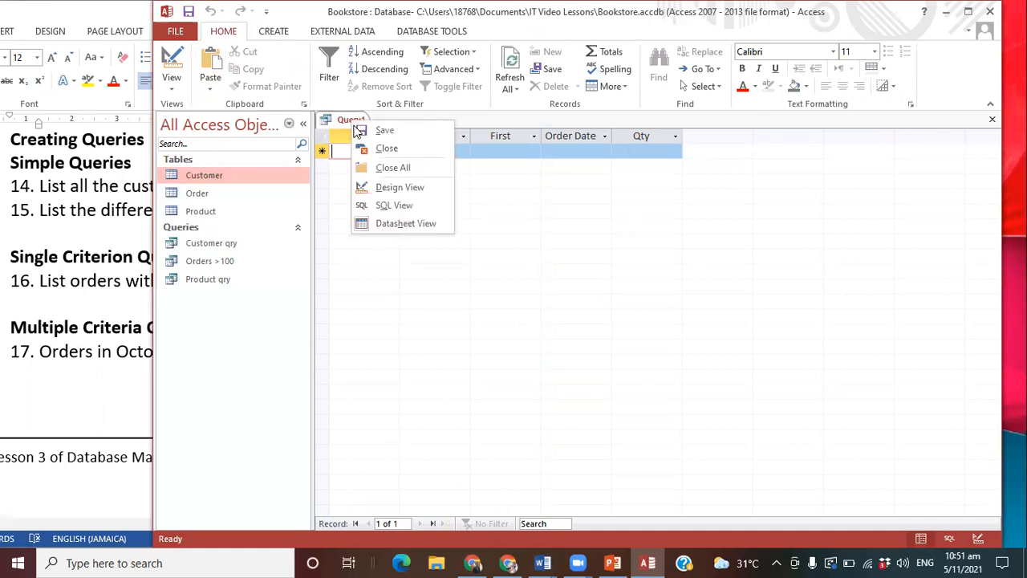
pyautogui.click(386, 190)
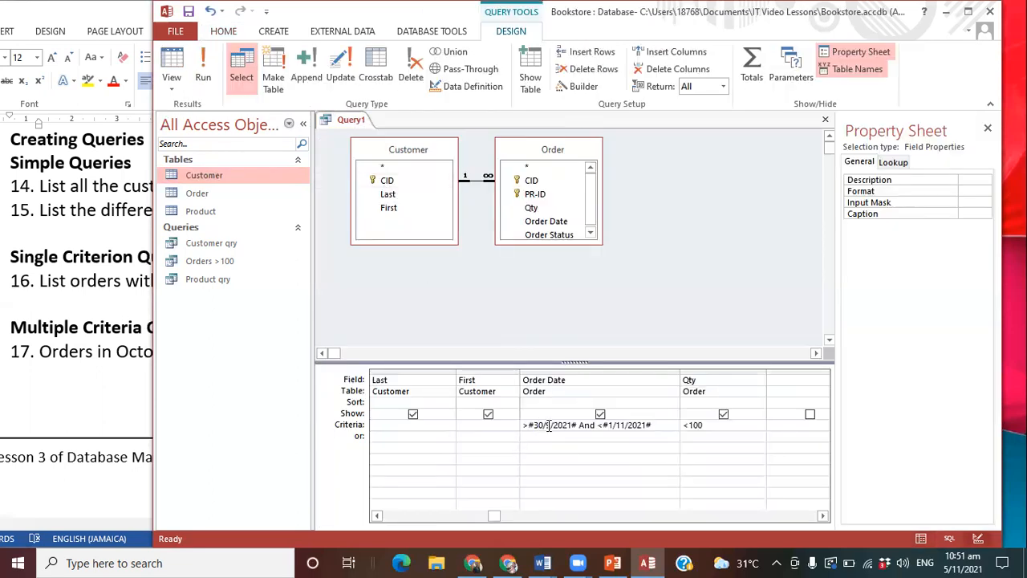
# Try running the query with the first date of the Order Date criterion changed to 30/8/2021, and return to Design view.
pyautogui.click(549, 425)
pyautogui.moveTo(534, 425); pyautogui.dragTo(551, 423)
pyautogui.write('8')
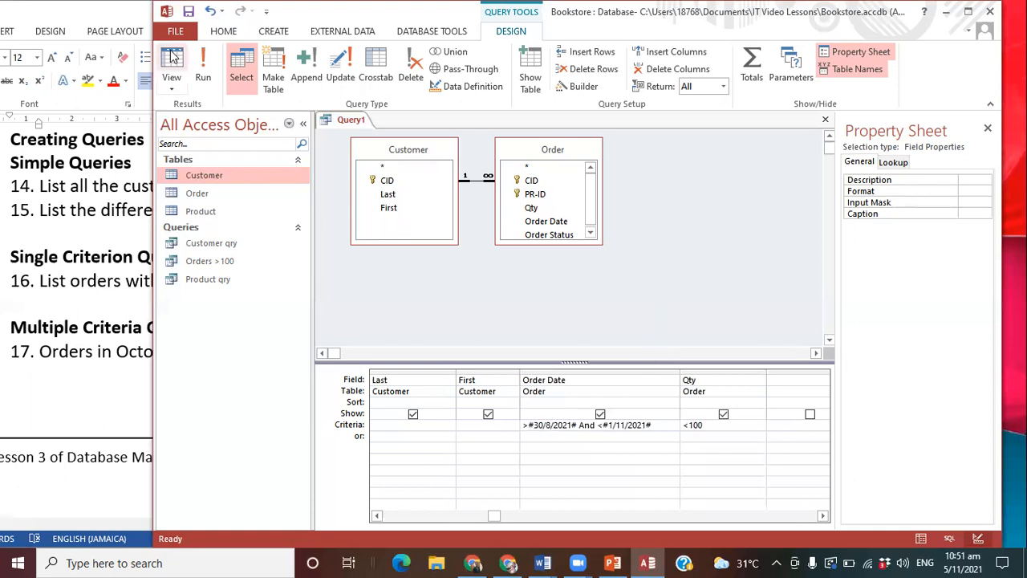
pyautogui.click(201, 74)
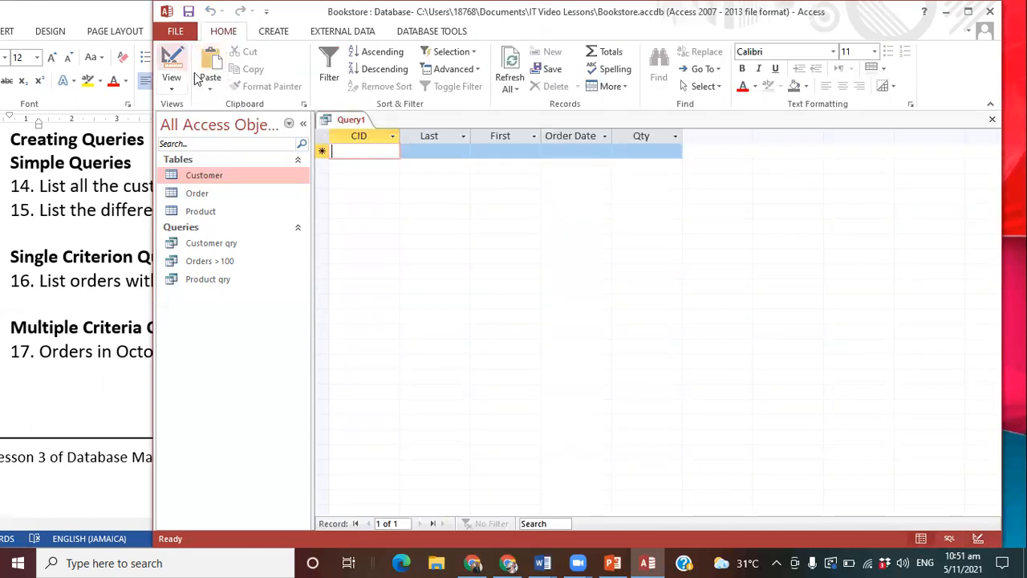
pyautogui.click(173, 66)
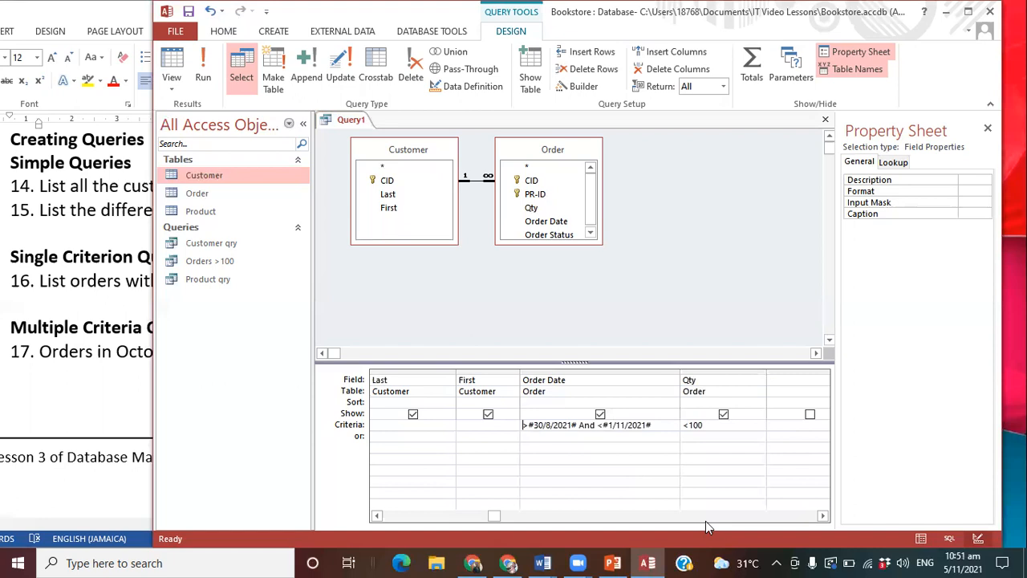
pyautogui.click(929, 560)
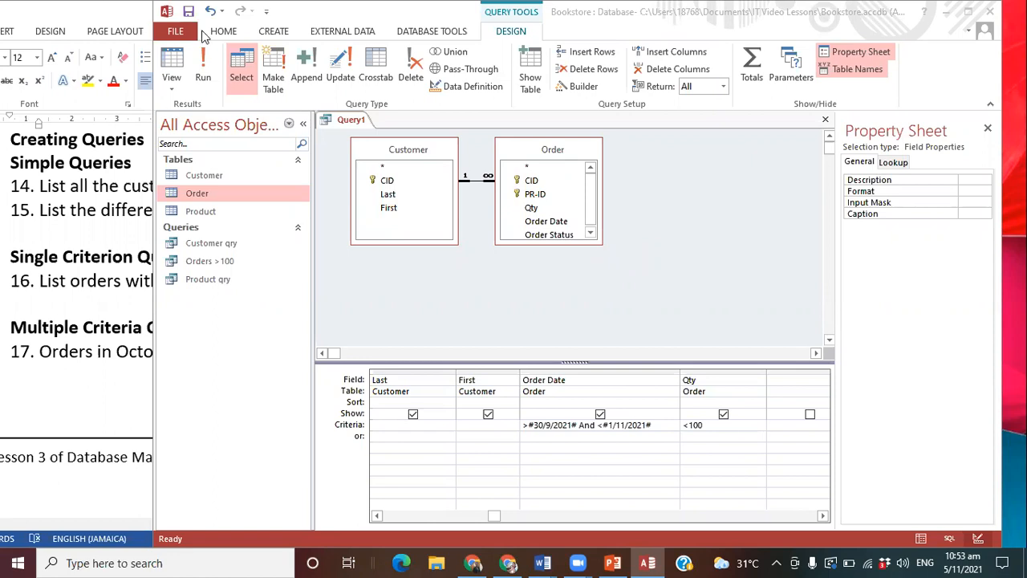
# Run the query with the October date range and save it as October Orders qry.
pyautogui.click(202, 64)
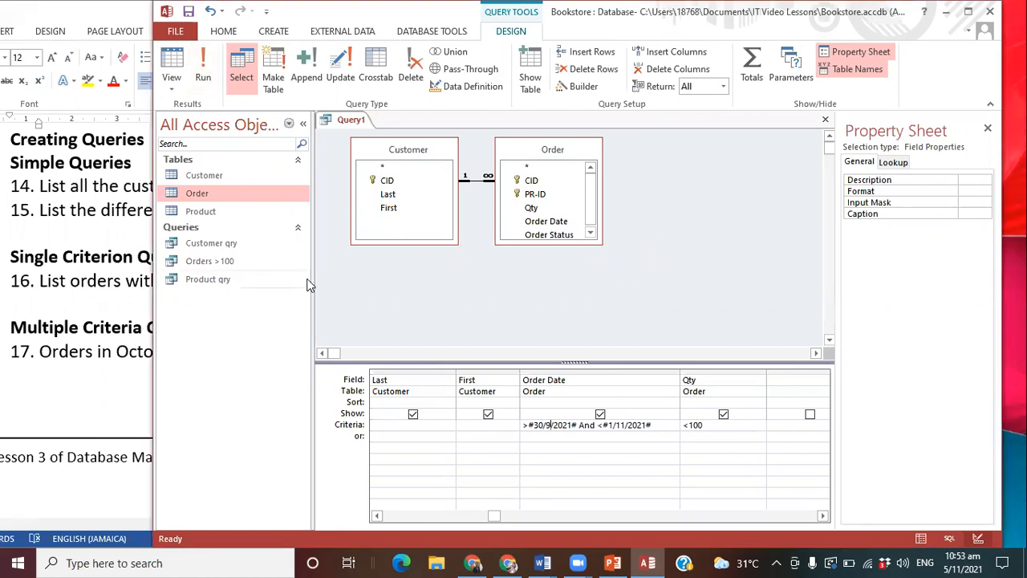
pyautogui.click(203, 65)
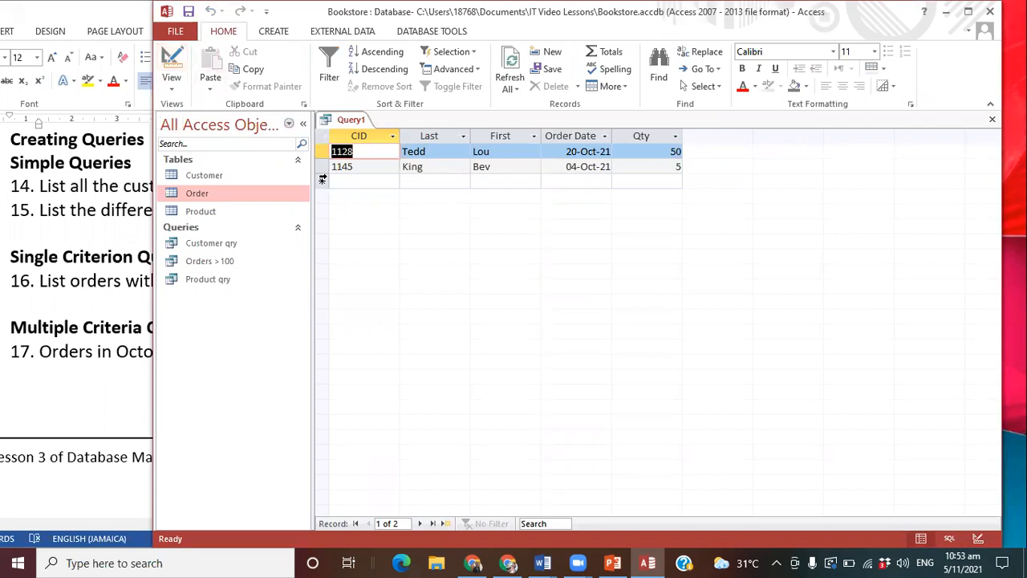
pyautogui.rightClick(338, 120)
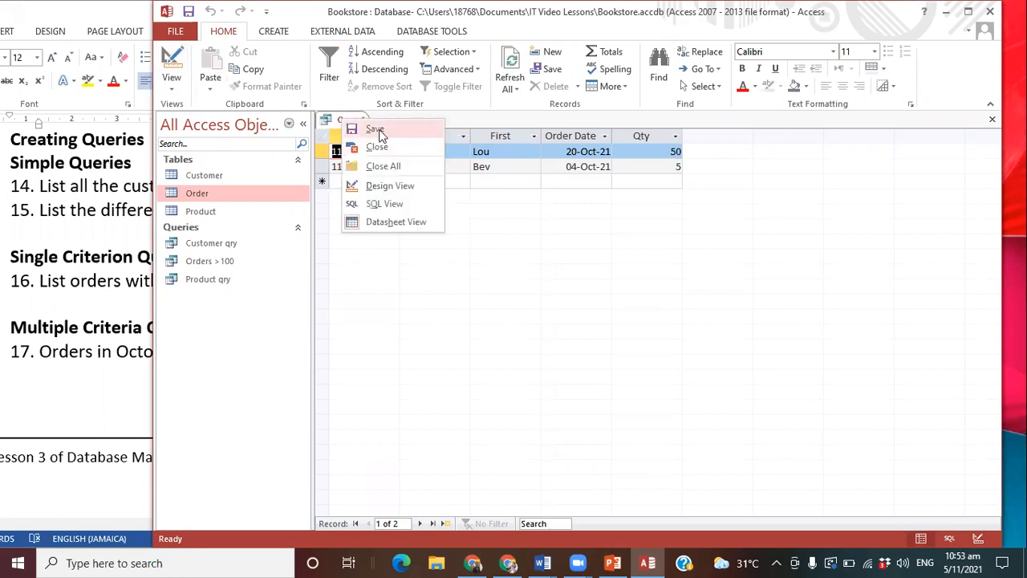
pyautogui.click(380, 134)
pyautogui.write('October')
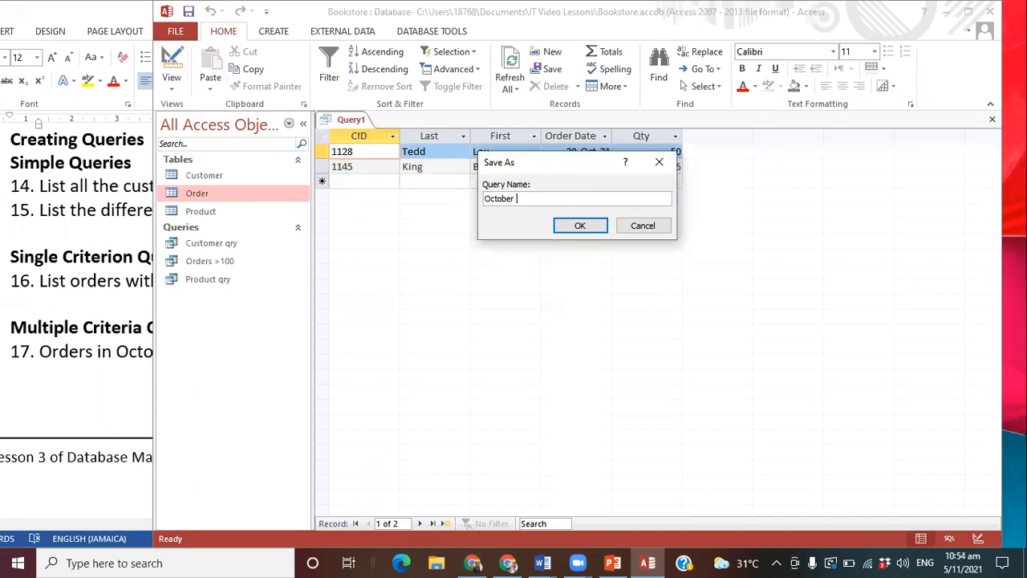
pyautogui.write(' Orders qry')
pyautogui.click(575, 230)
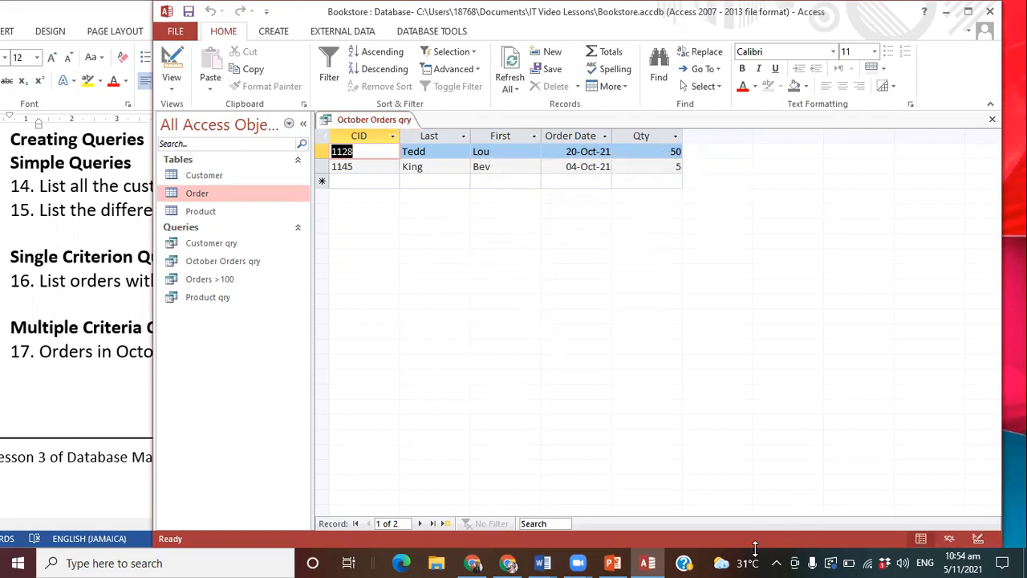
# Switch to the Screen_Database presentation in PowerPoint.
pyautogui.click(615, 561)
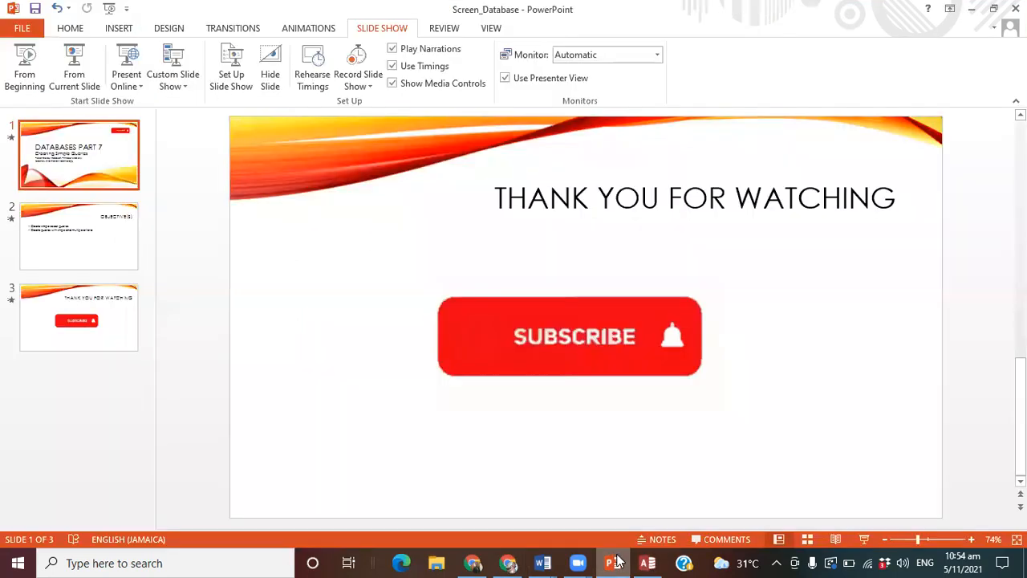